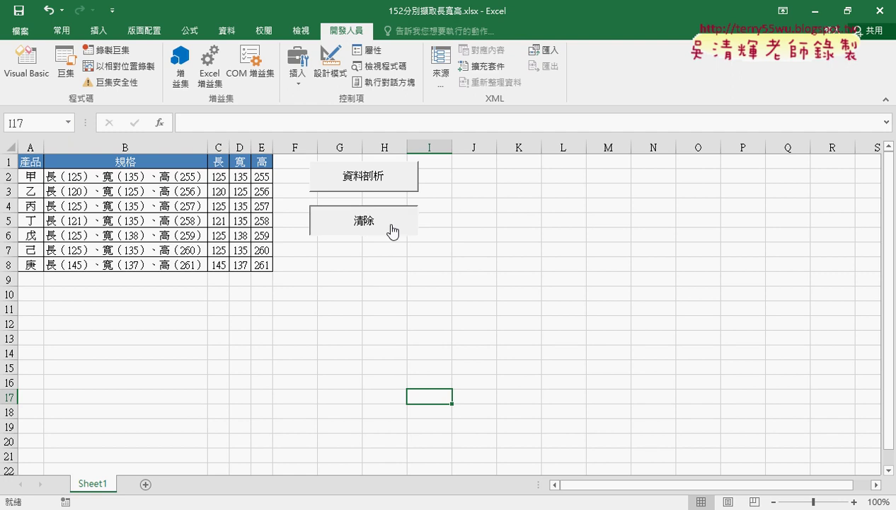
- Run 資料剖析 to split 規格 into 長, 寬, 高, accept the overwrite, then clear the columns
click(388, 185)
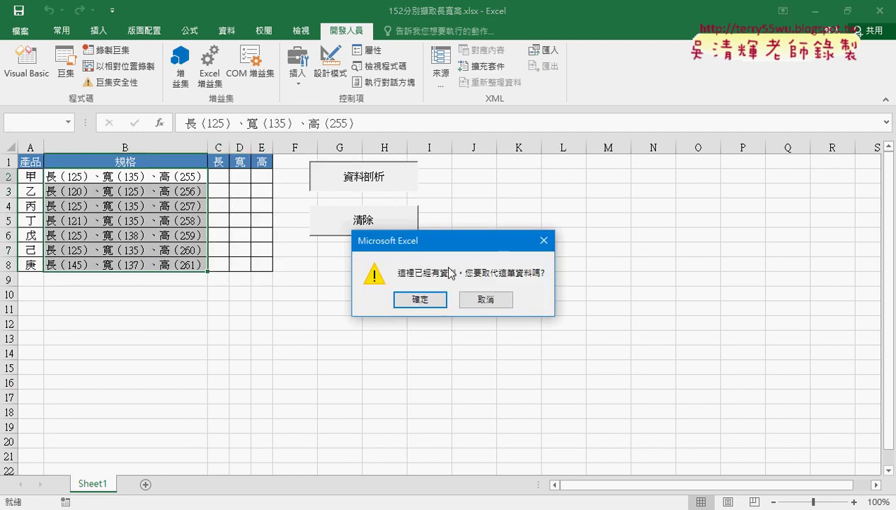
click(424, 300)
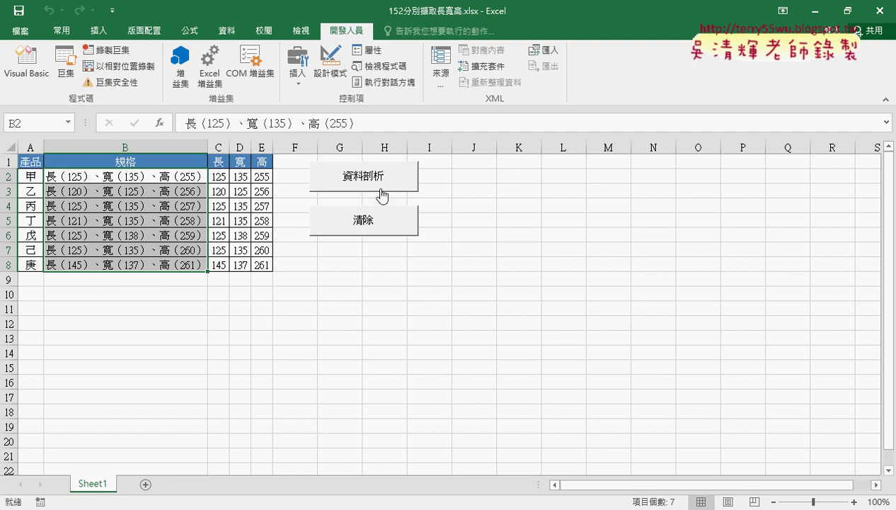
click(384, 230)
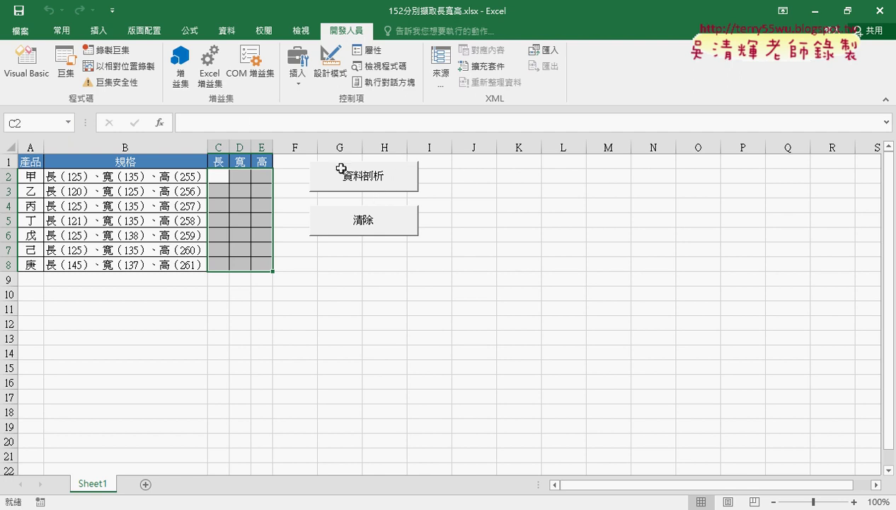
click(32, 79)
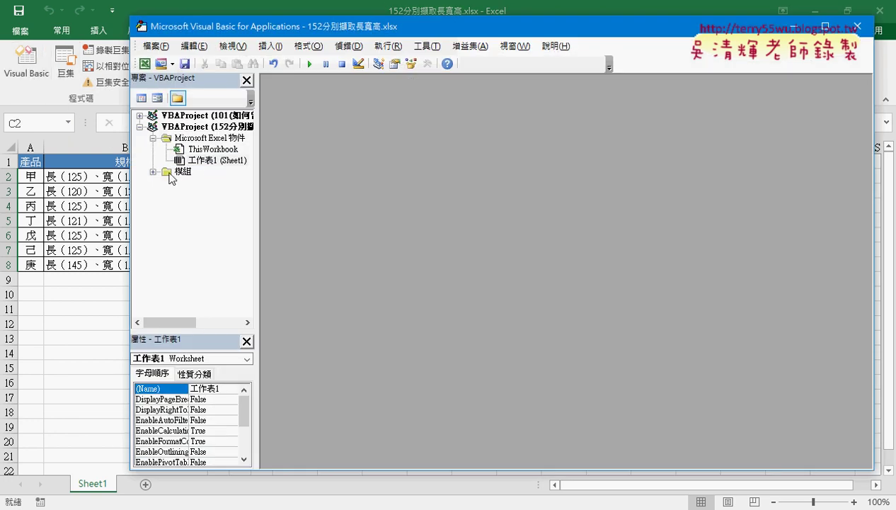
- Expand 模組 in the workbook's project and open Module1's code showing 資料剖析 and 清除
click(151, 172)
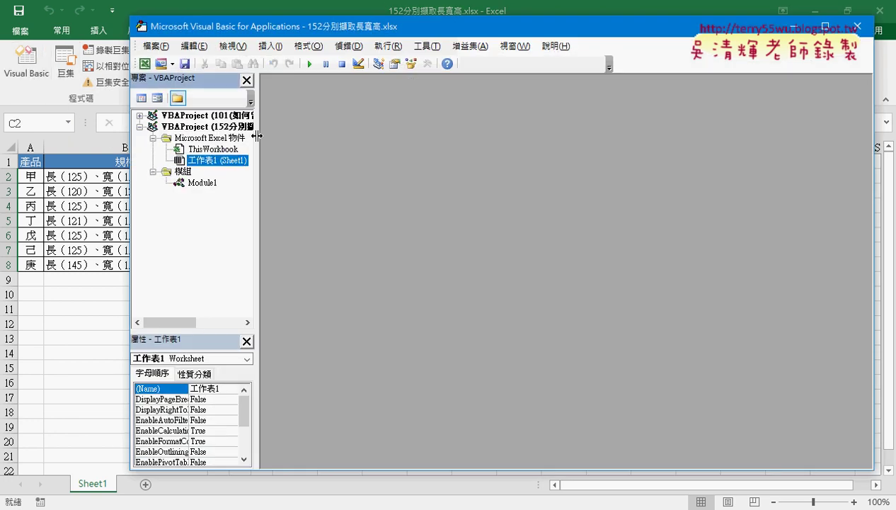
drag(335, 136, 332, 136)
click(298, 127)
drag(297, 26, 356, 43)
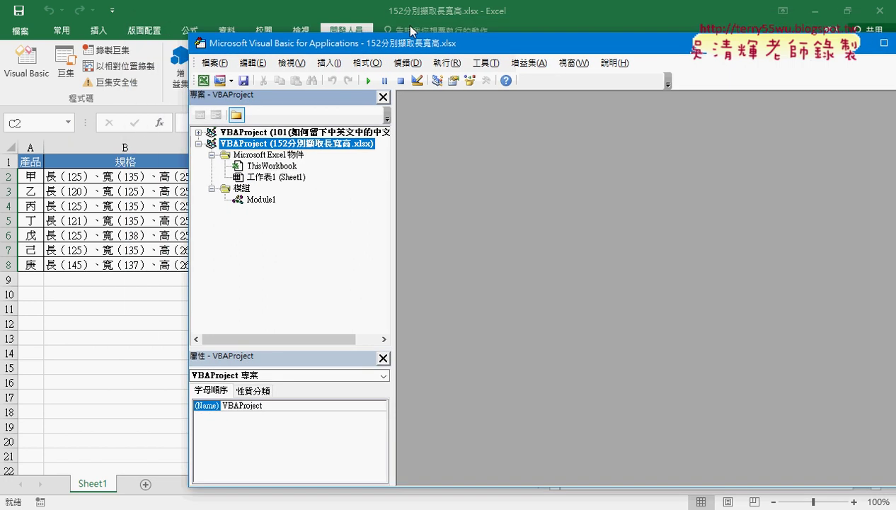
double_click(264, 200)
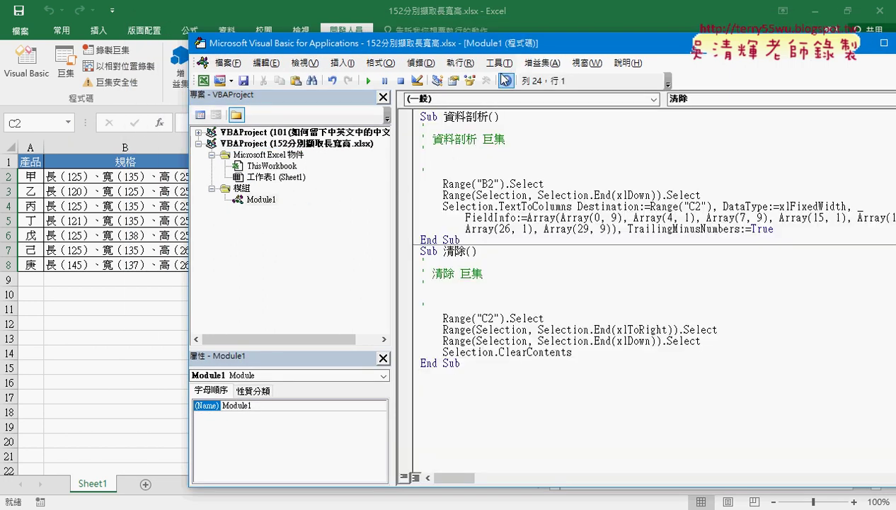
drag(497, 49, 423, 37)
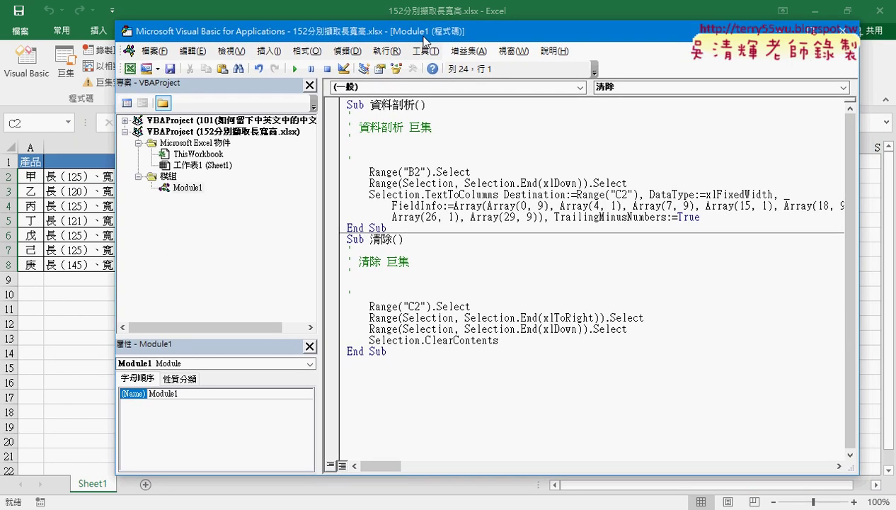
- Insert an indented line above Range("B2").Select and type Application
click(379, 155)
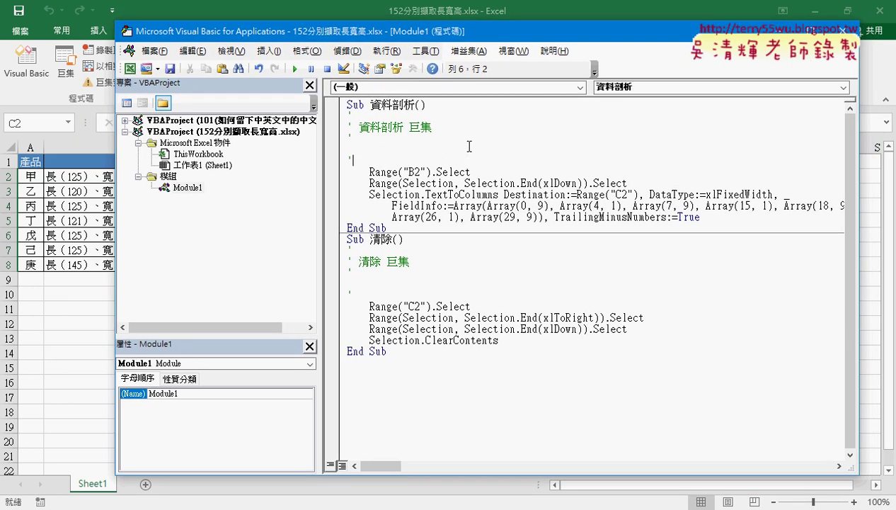
key(Return)
key(Tab)
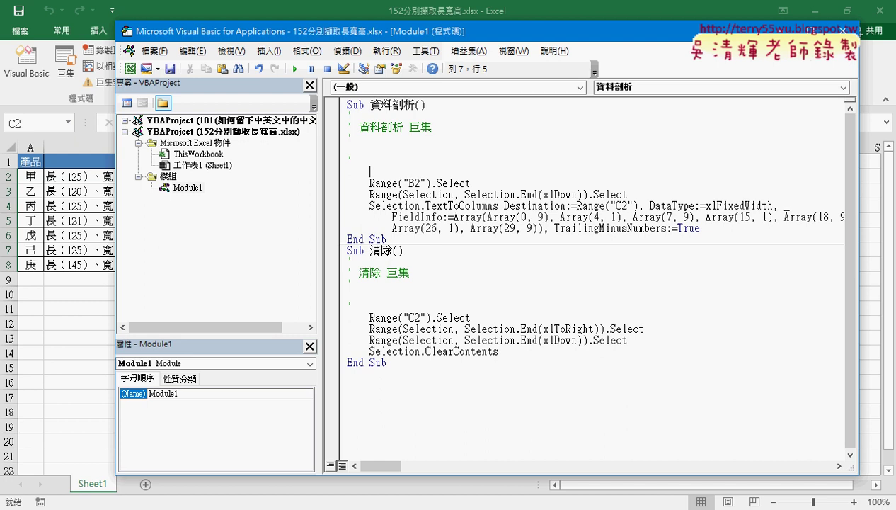
text(appl)
text(ication)
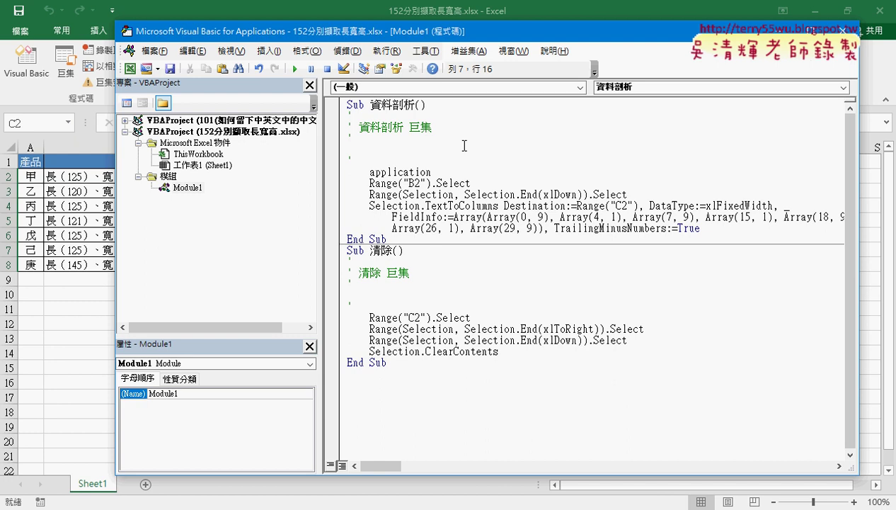
drag(369, 172, 386, 172)
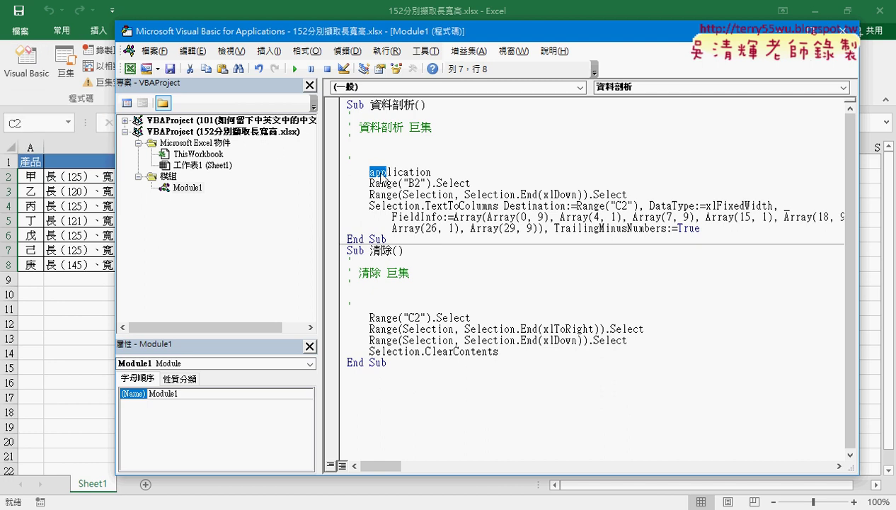
drag(431, 171, 368, 172)
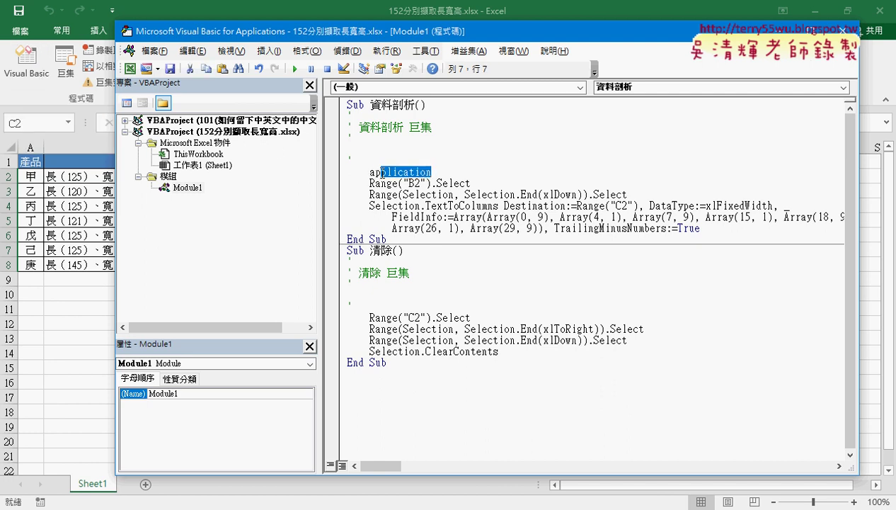
click(448, 172)
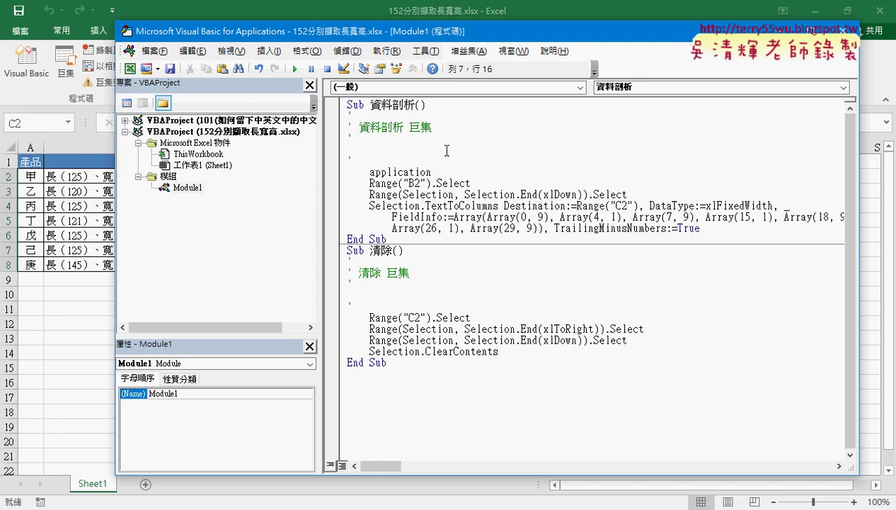
- Complete the line as Application.DisplayAlerts = False using IntelliSense suggestions
text(.)
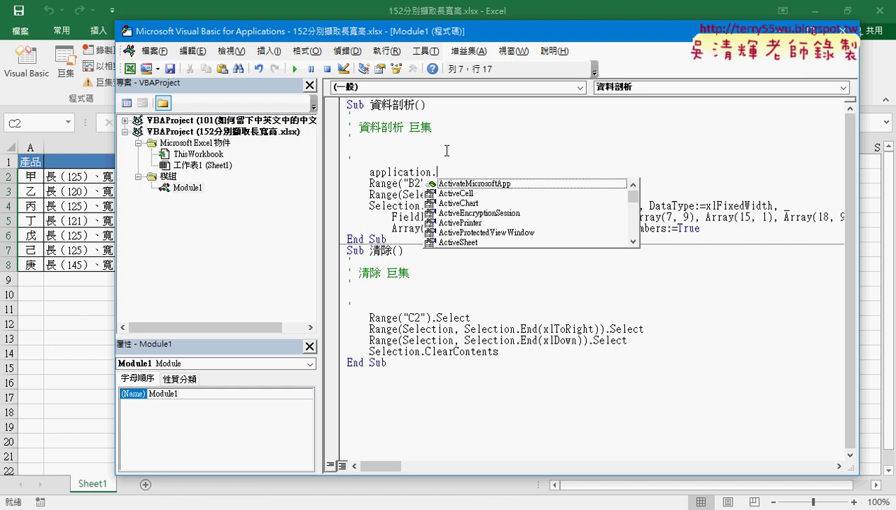
text(di)
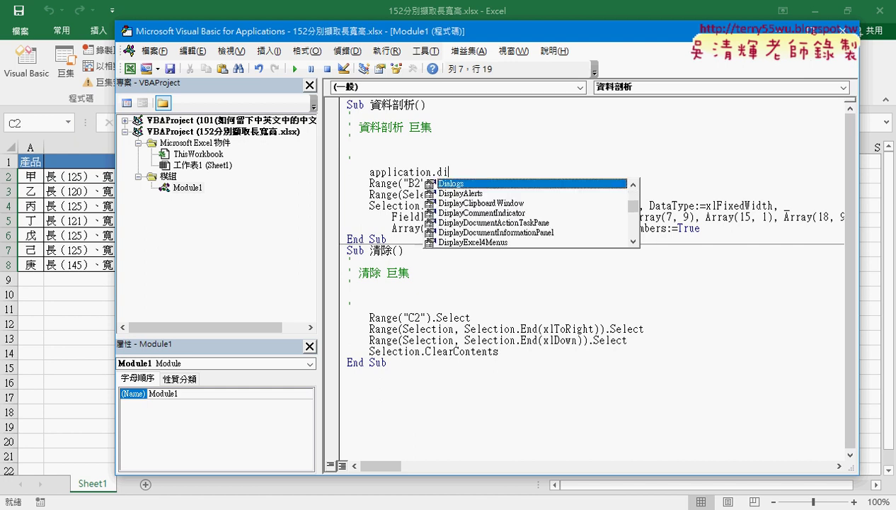
text(s)
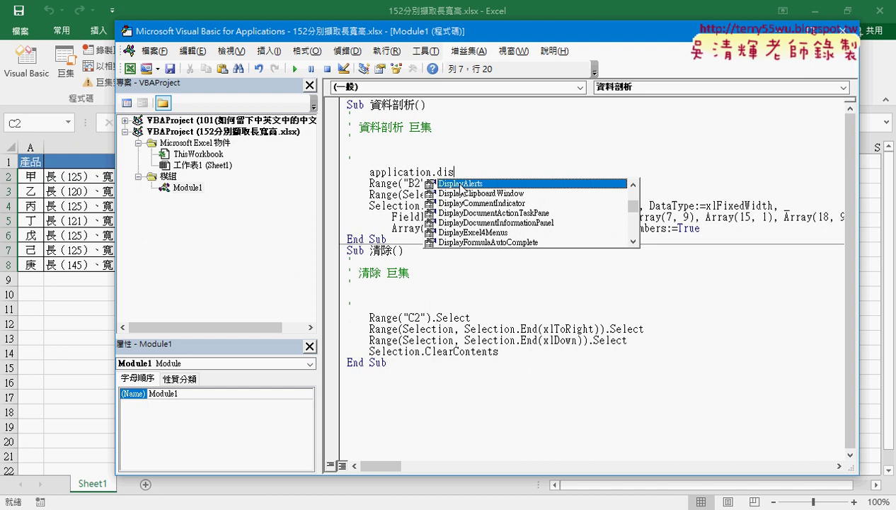
double_click(460, 186)
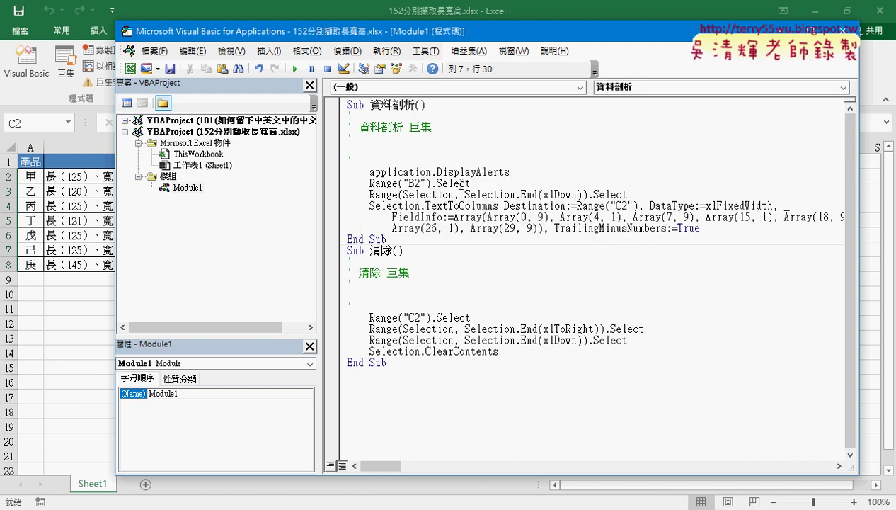
text(=)
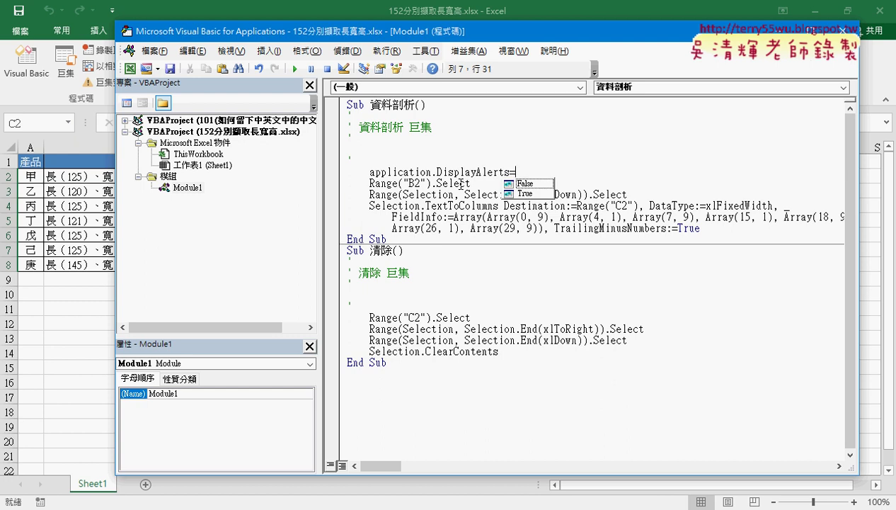
key(Down)
key(space)
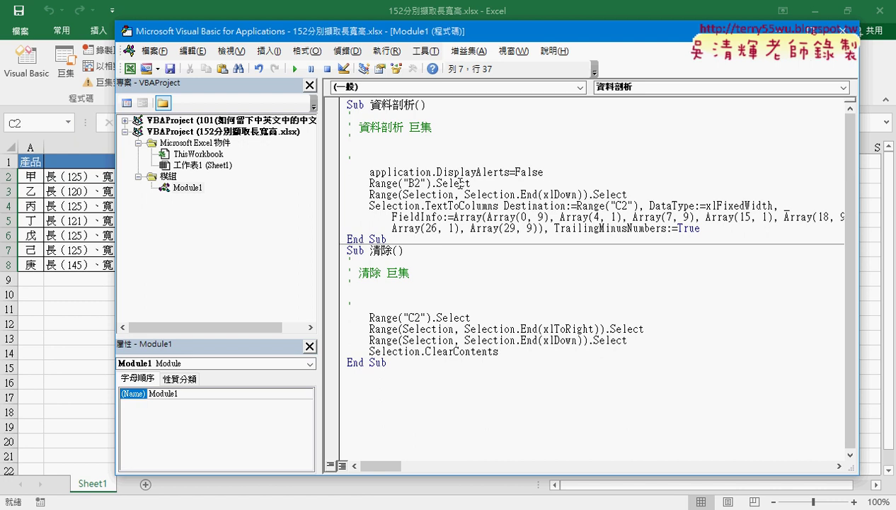
click(699, 227)
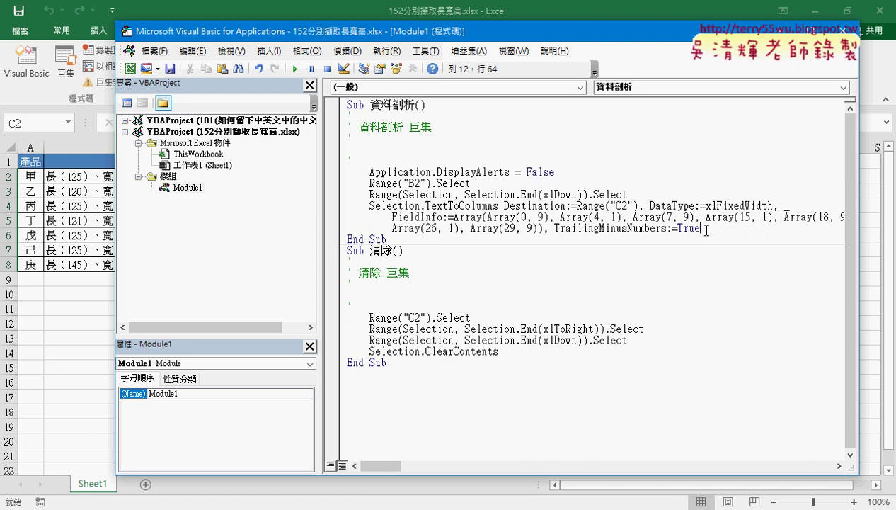
- Add Application.DisplayAlerts = True on a new line after TextToColumns, just before End Sub
key(Return)
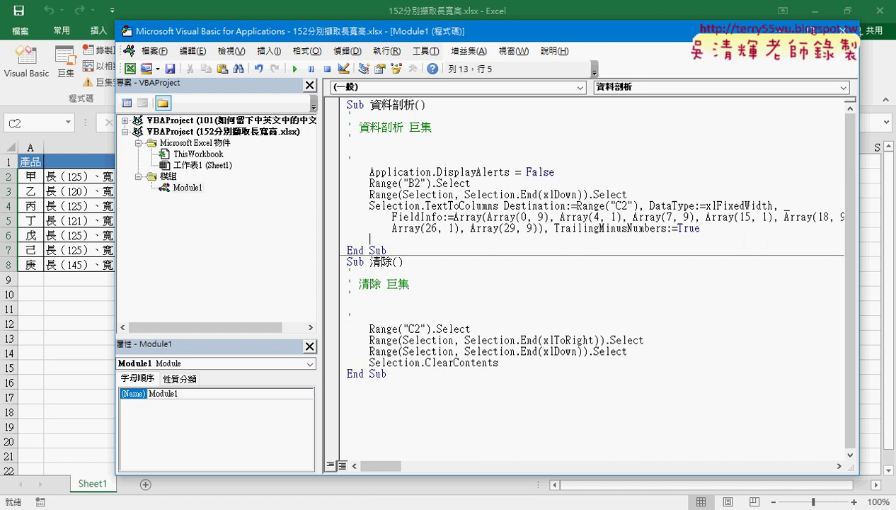
drag(387, 250, 345, 250)
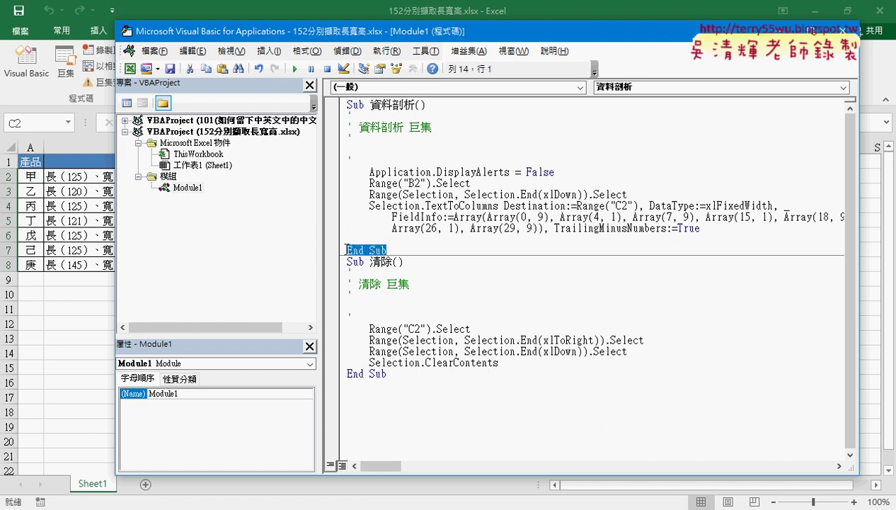
mouse_move(369, 172)
mouse_down()
mouse_move(514, 171)
mouse_move(369, 240)
mouse_up()
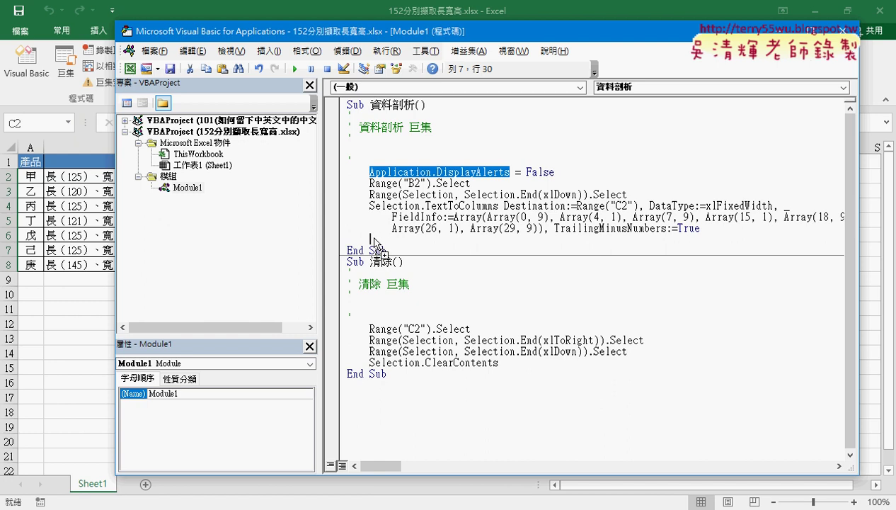
text(=)
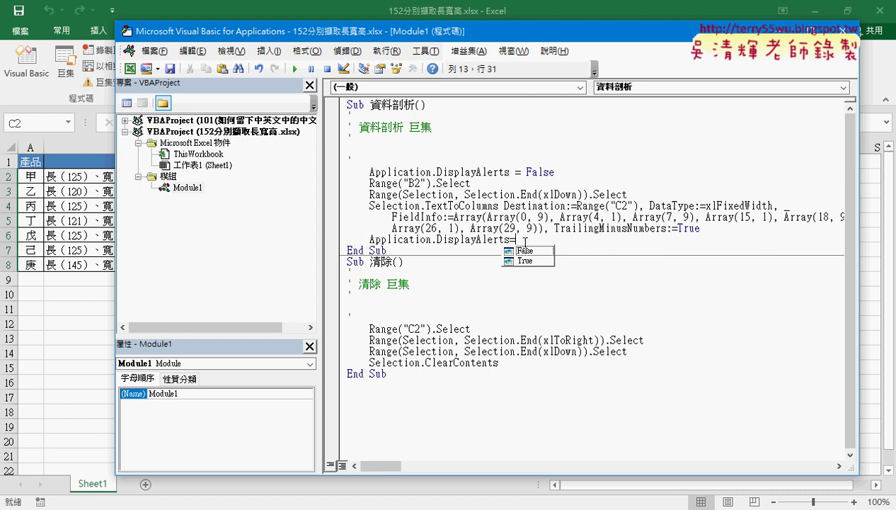
key(Down)
key(Down)
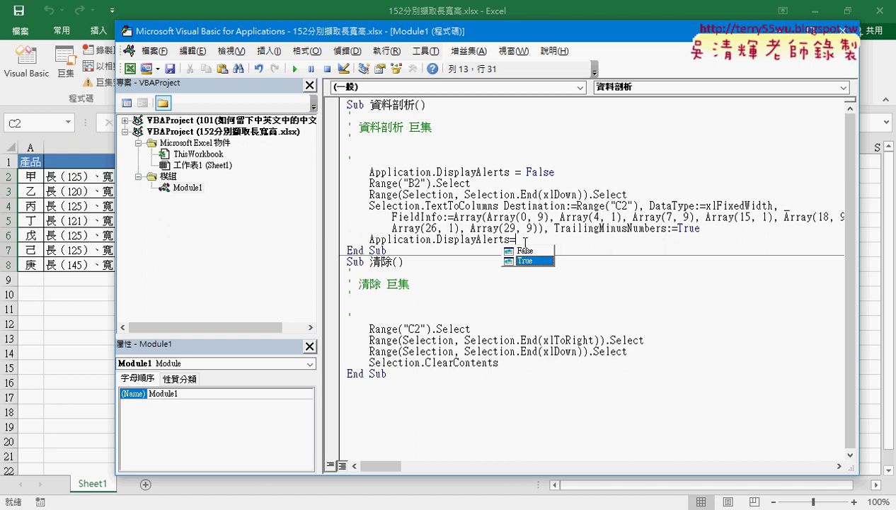
key(space)
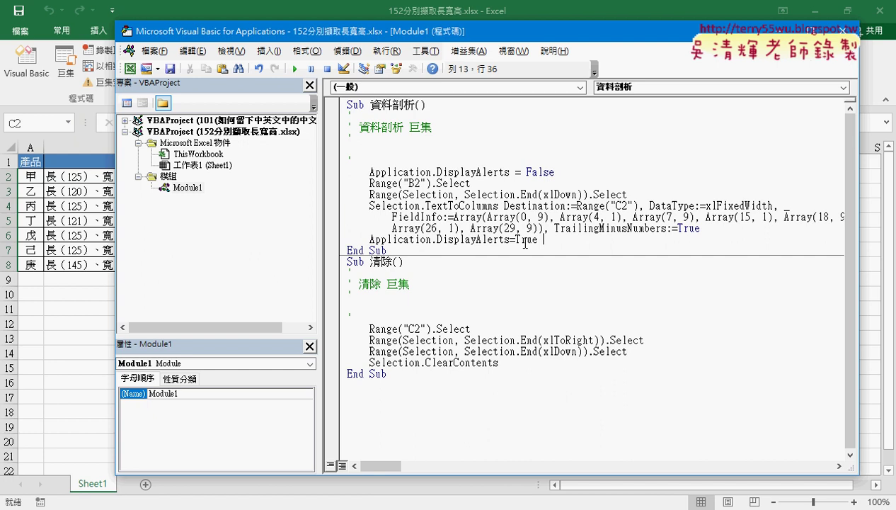
click(520, 285)
mouse_move(549, 187)
mouse_down()
mouse_move(551, 177)
mouse_move(369, 171)
mouse_move(430, 172)
mouse_up()
click(396, 173)
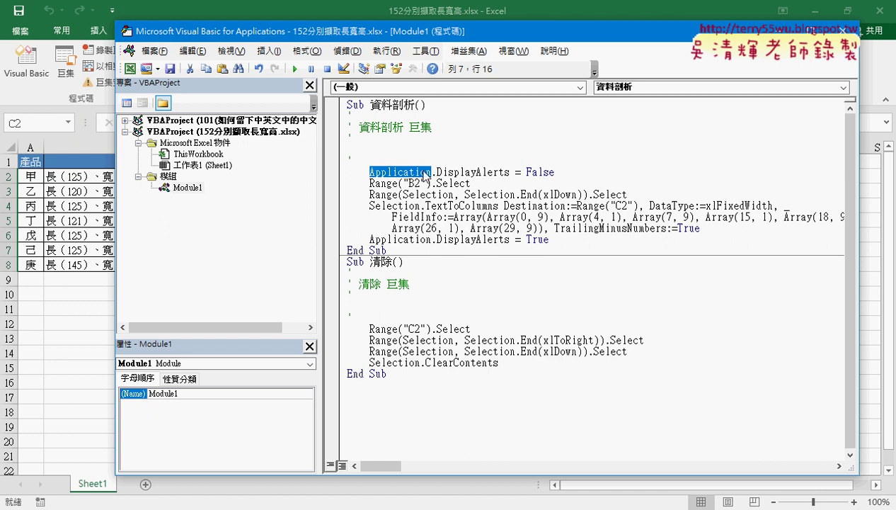
- Replace '.DisplayAlerts = False' with '.on', browse the member list, and briefly look up Application help
click(430, 172)
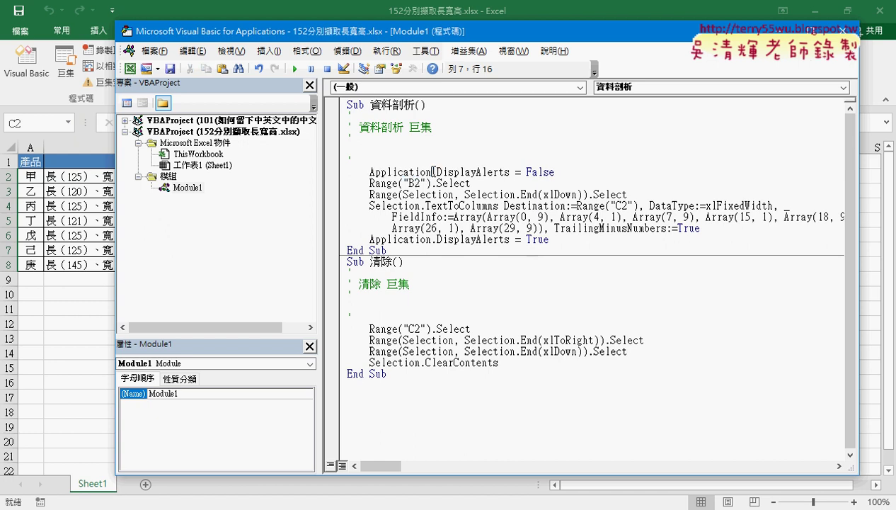
drag(431, 172, 579, 171)
text(.)
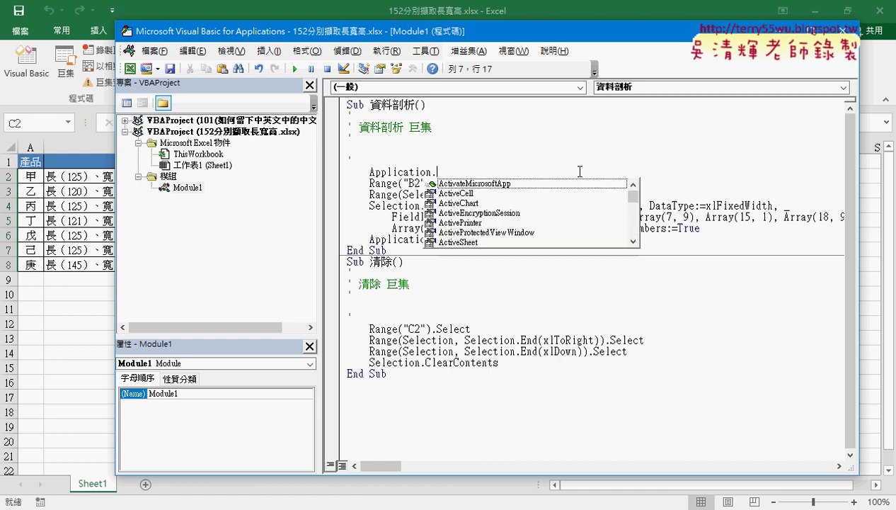
text(o)
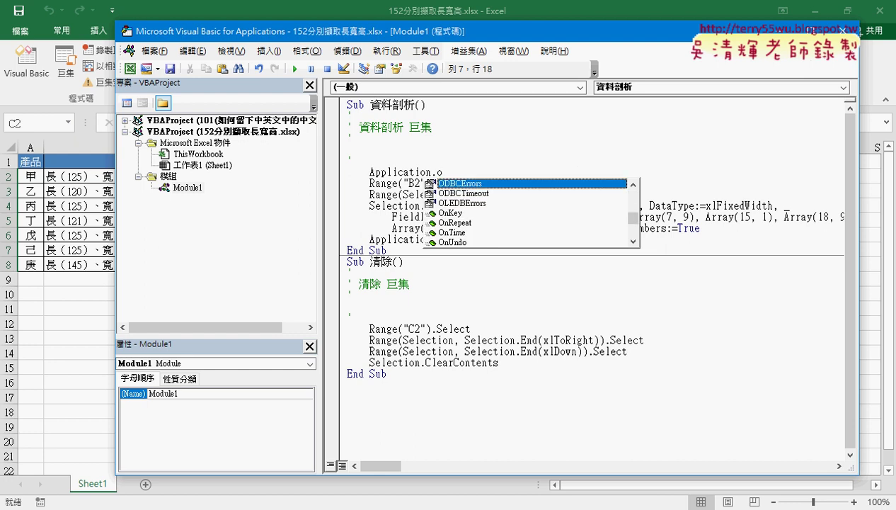
text(n)
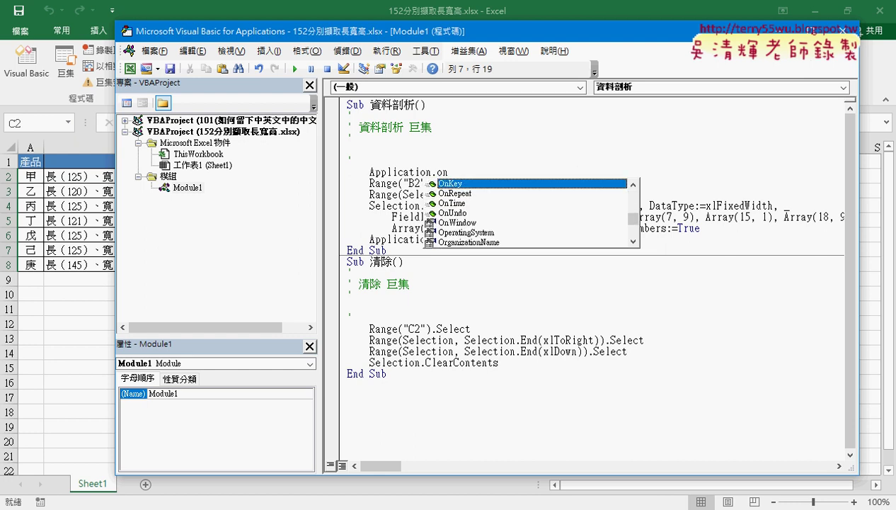
key(Down)
key(Down)
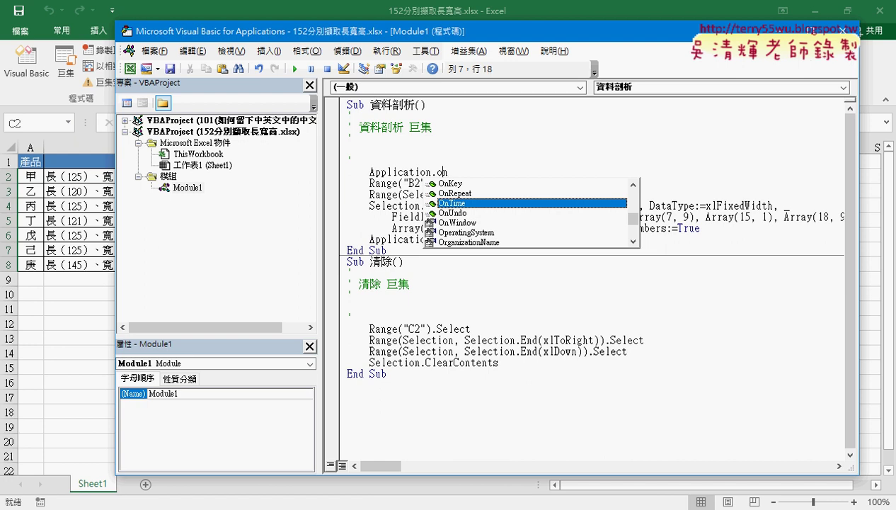
key(Left)
key(Left)
key(Left)
key(Left)
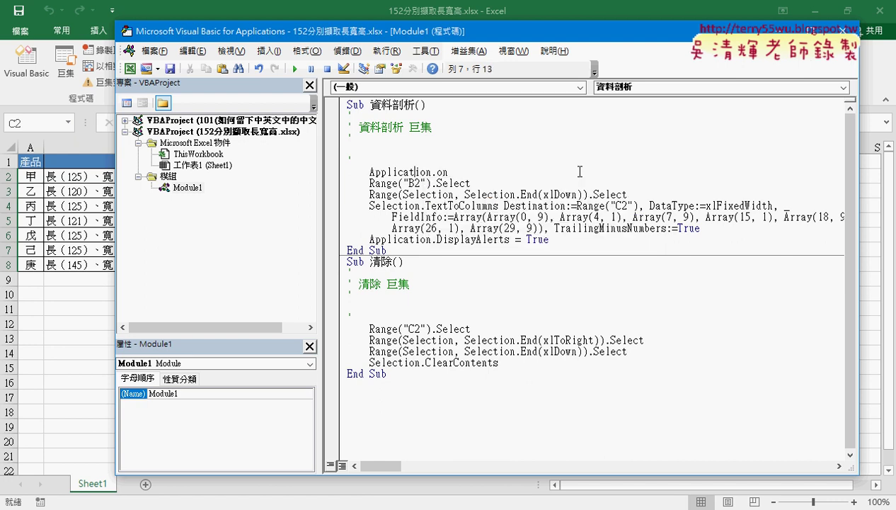
key(F1)
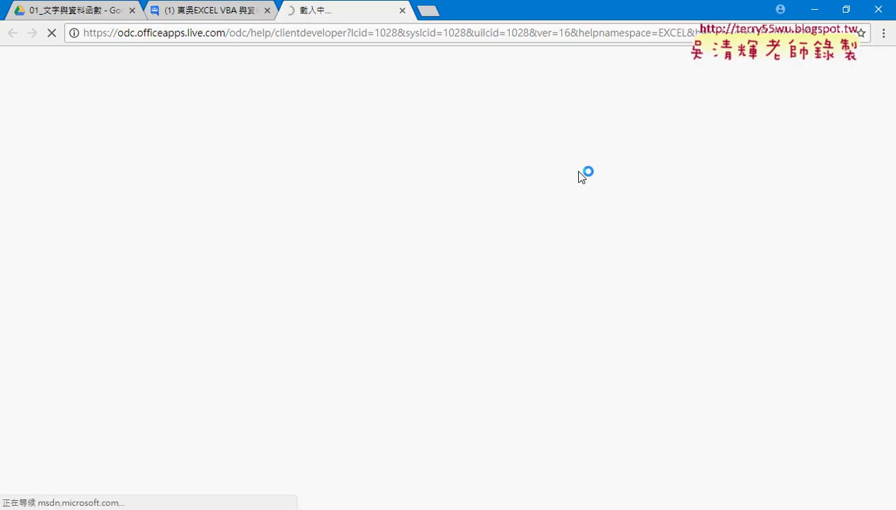
click(402, 10)
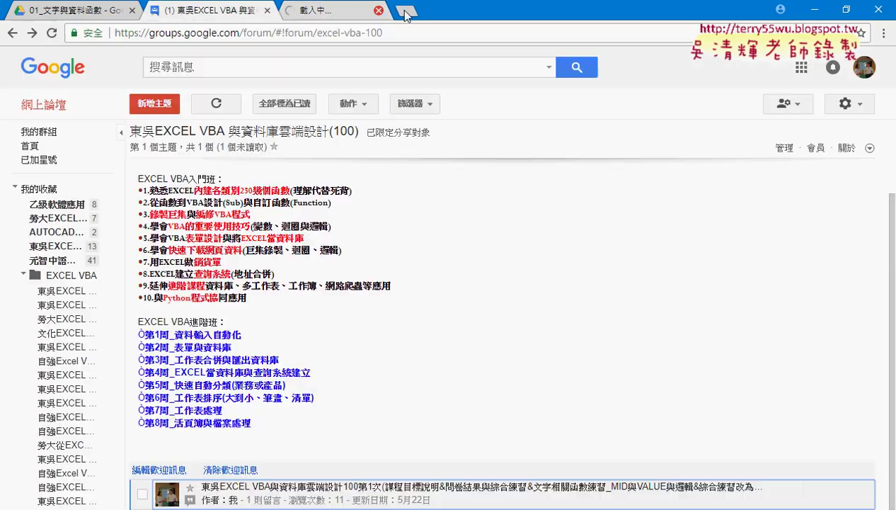
click(815, 10)
- Change the line to Application.DisplayAlerts and open its help article
double_click(434, 172)
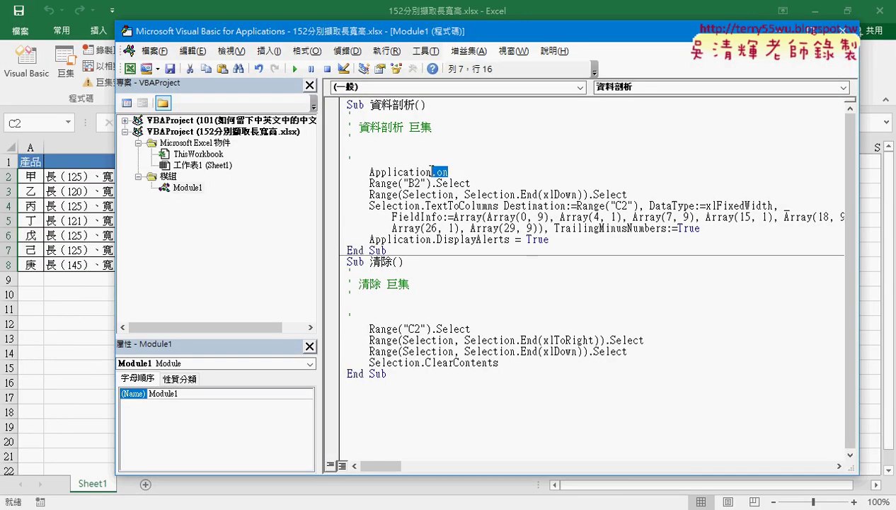
key(BackSpace)
key(BackSpace)
text(.d)
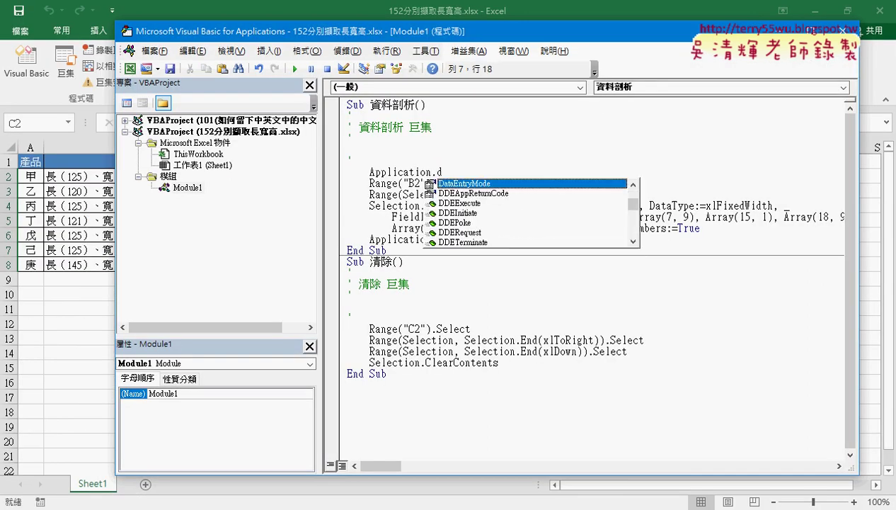
text(is)
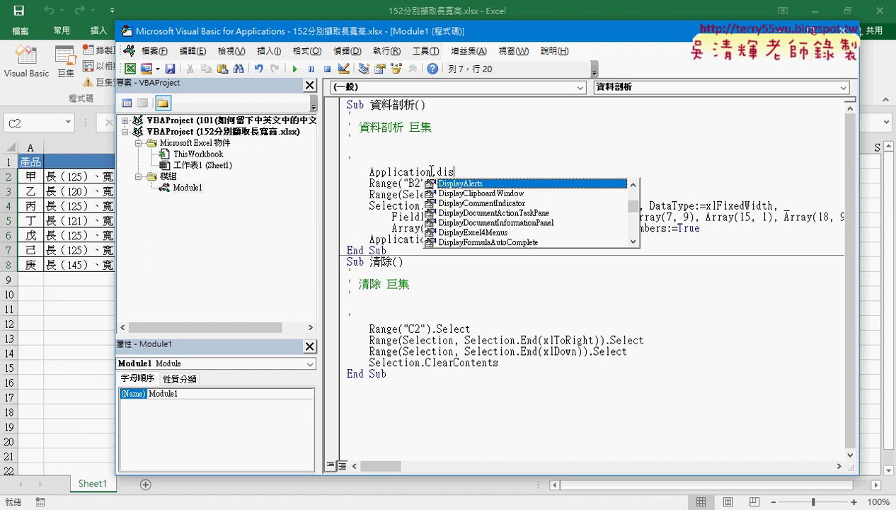
key(Tab)
key(Left)
key(Left)
key(Left)
key(F1)
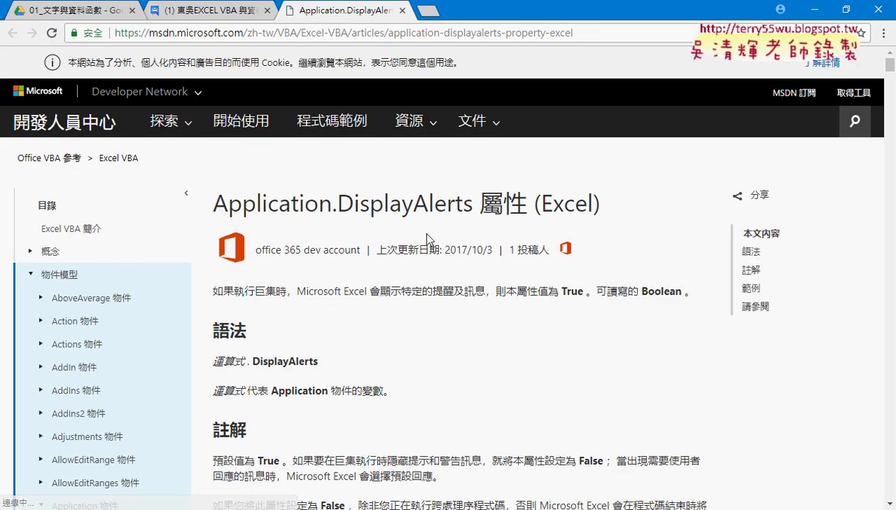
- Read the DisplayAlerts article, open the Application 物件 reference page, then return to the VBA editor
scroll(428, 238, down, 4)
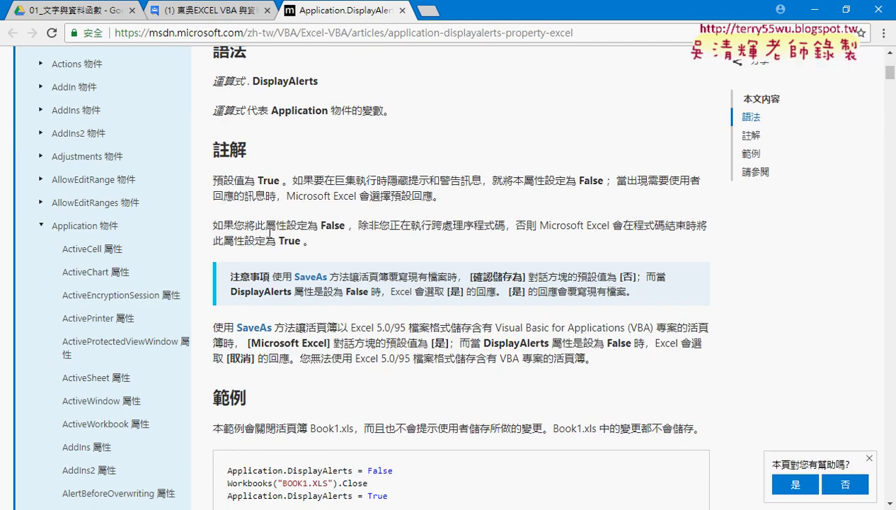
click(101, 234)
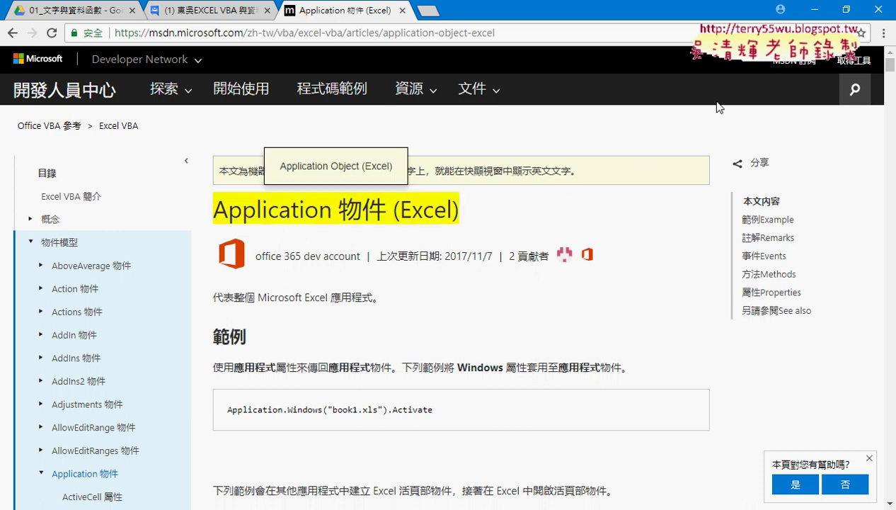
click(812, 16)
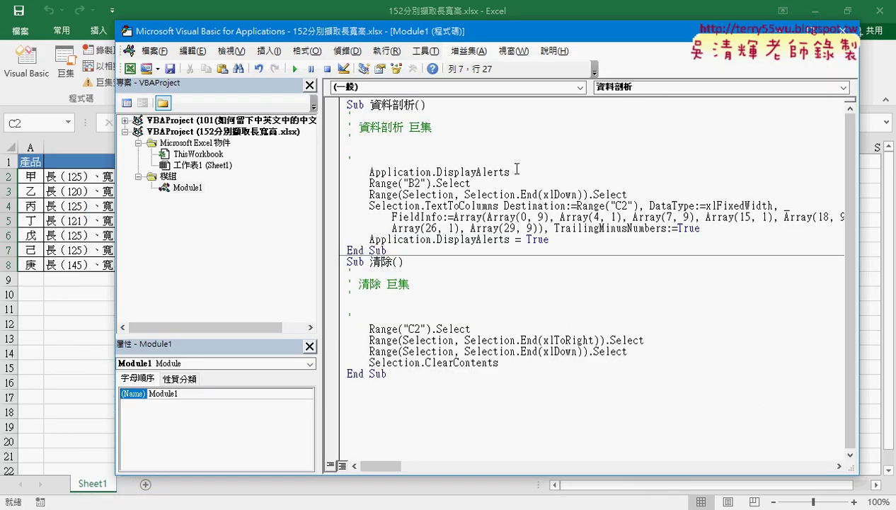
- Change the first line to Application.OnTime via IntelliSense and open the OnTime help article
drag(514, 171, 433, 177)
text(.)
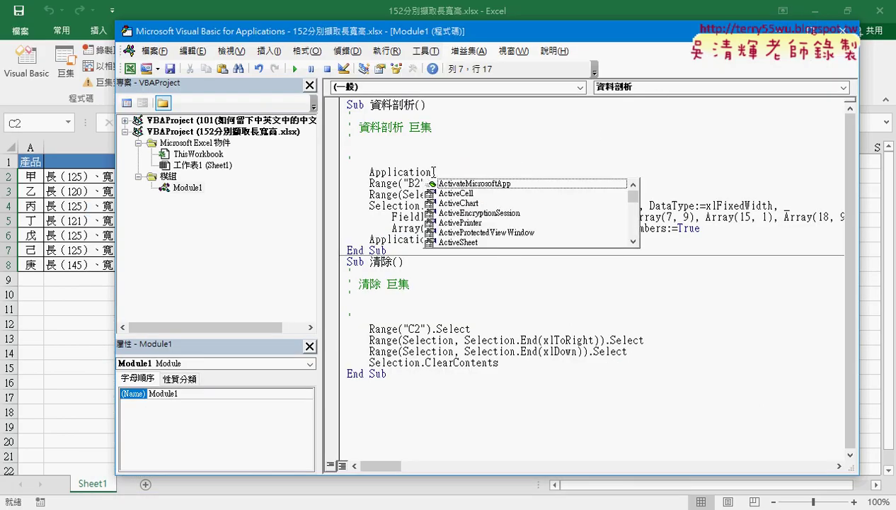
text(on)
key(Down)
key(Down)
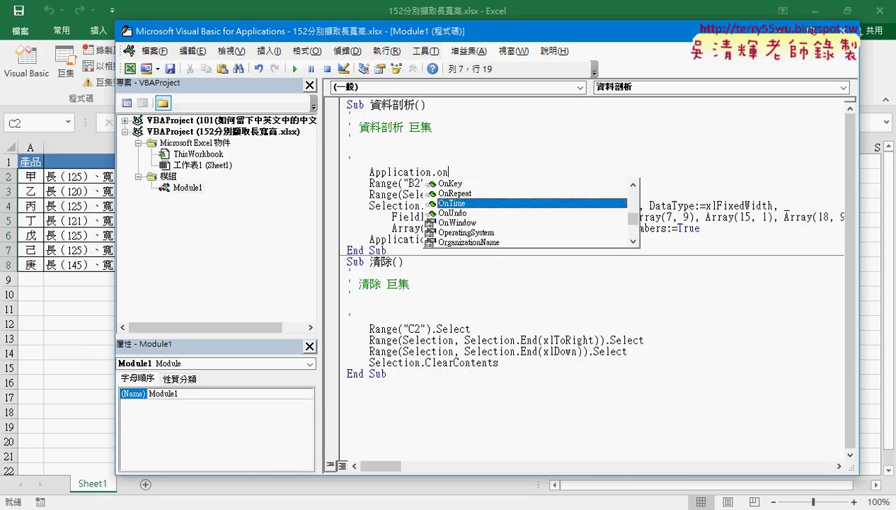
key(Tab)
key(Left)
key(Left)
key(F1)
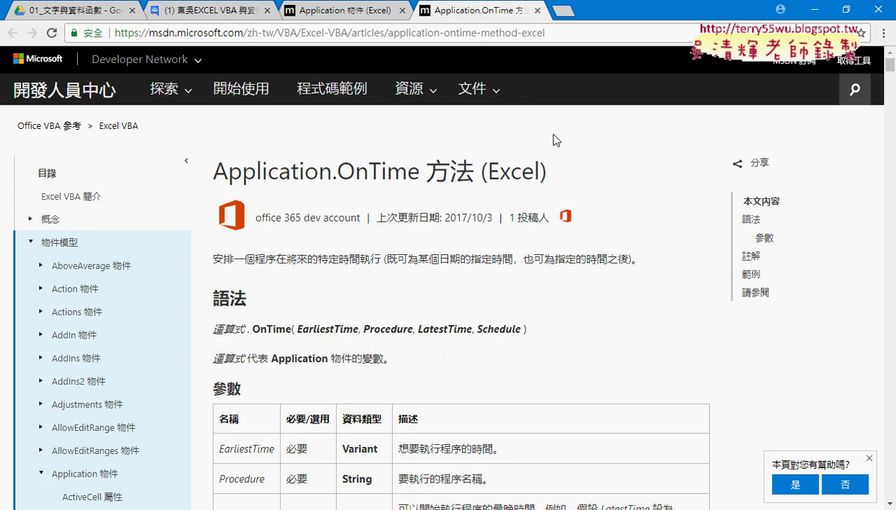
- Read the OnTime parameters and examples, highlighting the example call and my_Procedure, then close the article
scroll(586, 206, down, 2)
scroll(393, 203, down, 2)
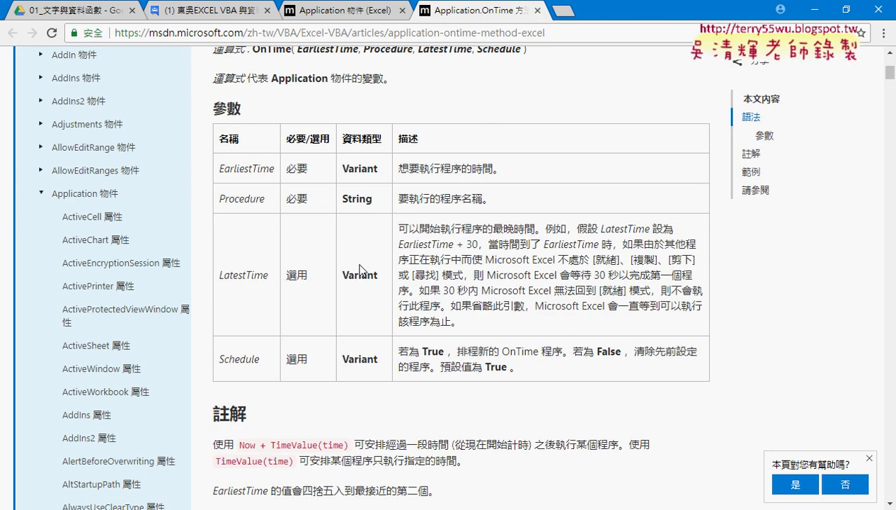
scroll(358, 269, down, 3)
scroll(435, 283, down, 2)
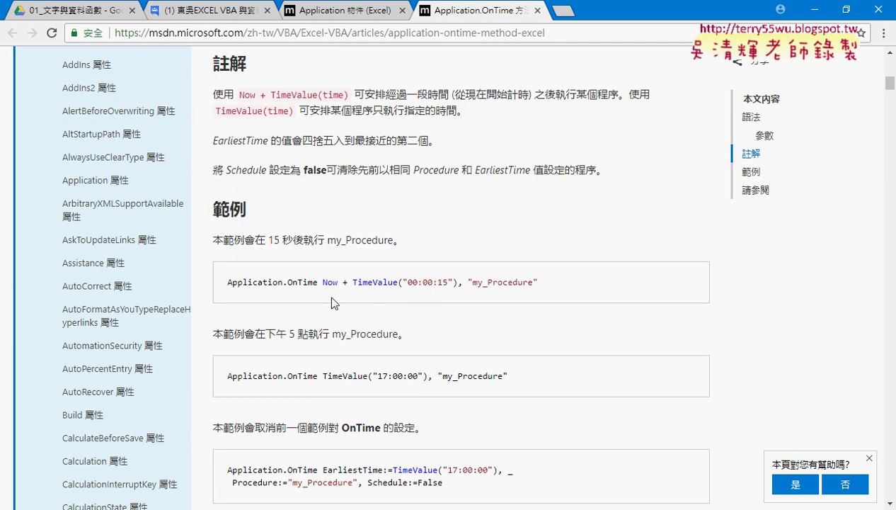
drag(227, 281, 310, 281)
click(338, 280)
drag(441, 281, 535, 281)
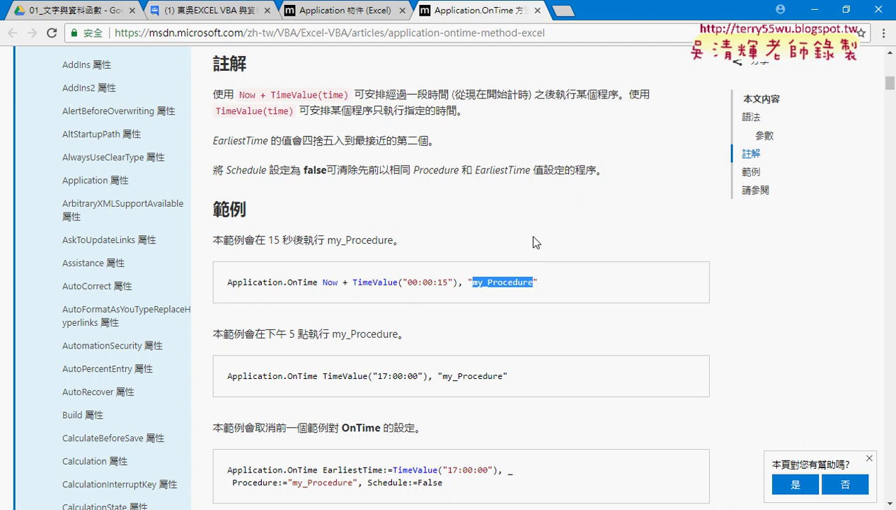
click(537, 10)
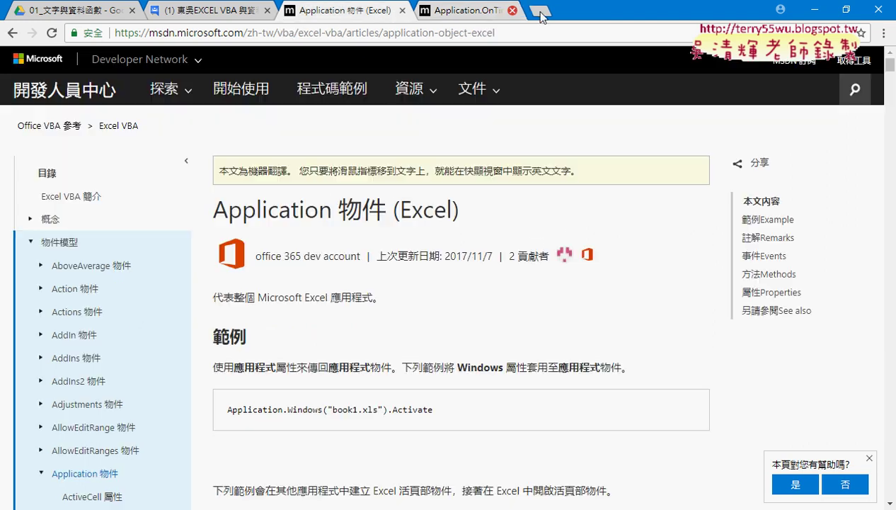
- Restore the macro's first line to Application.DisplayAlerts = False via IntelliSense
click(815, 10)
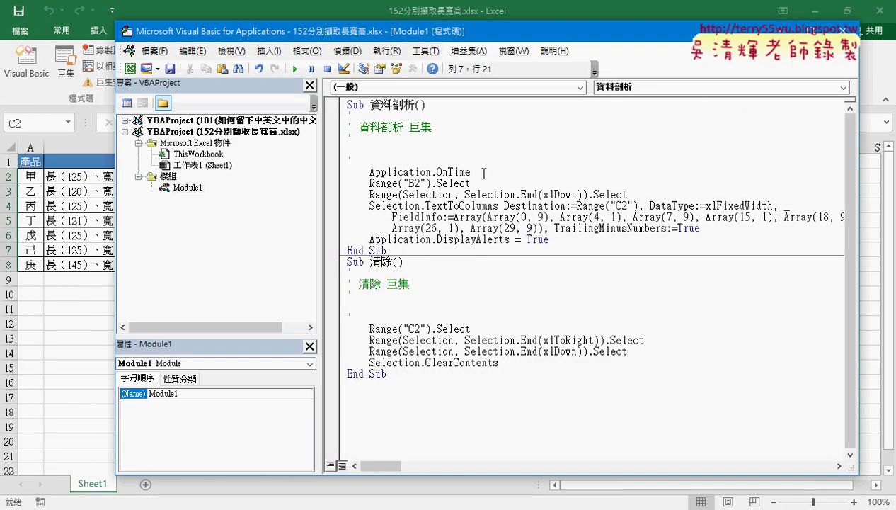
drag(476, 172, 431, 172)
text(.)
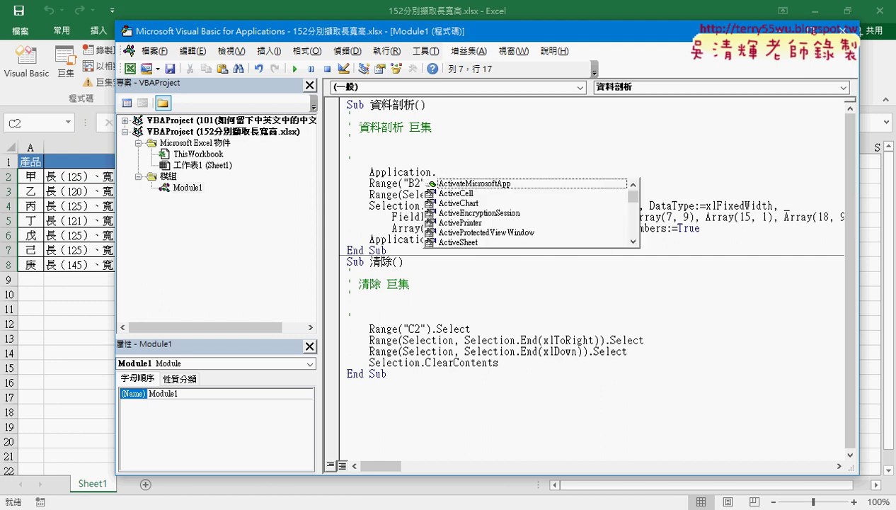
text(di)
key(Down)
text(=)
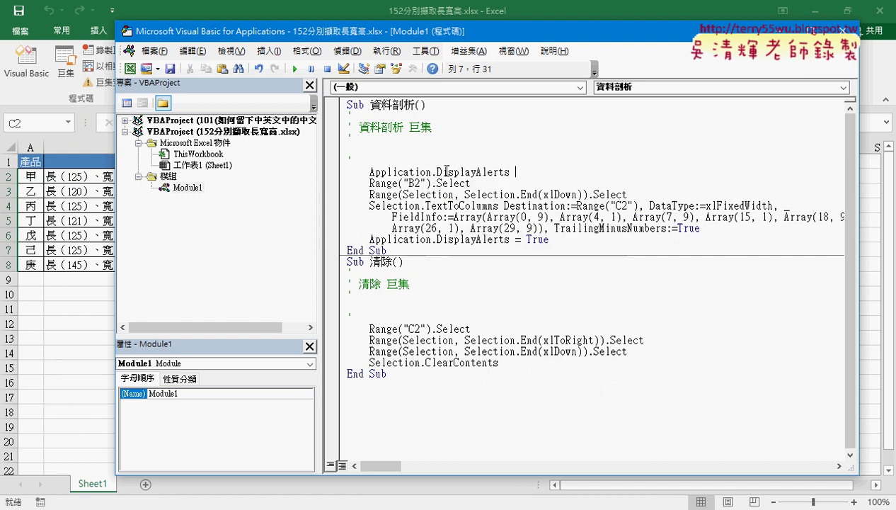
key(Tab)
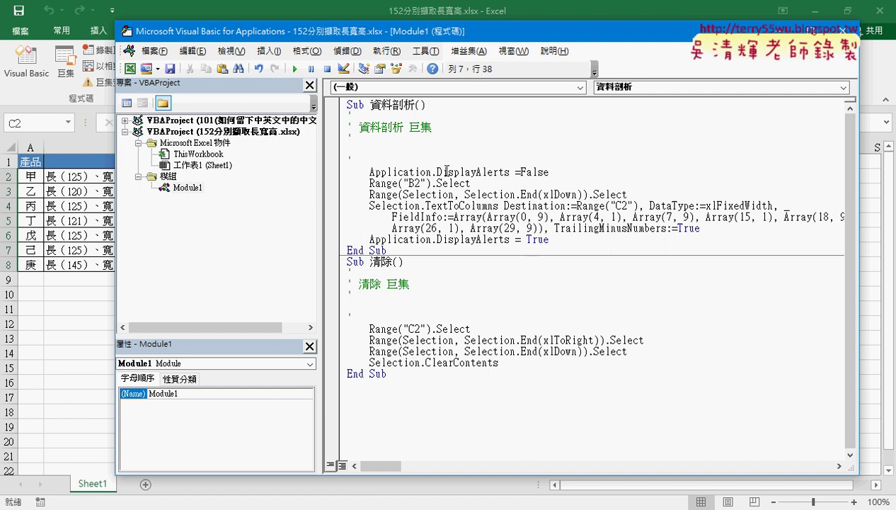
click(542, 297)
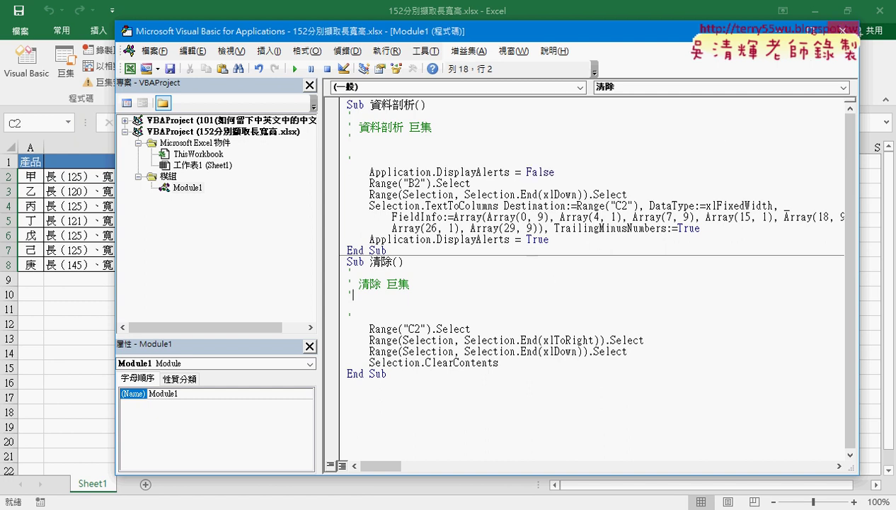
- Close the editor and run 資料剖析 and 清除 repeatedly, confirming columns C–E fill without a prompt
click(842, 31)
click(599, 262)
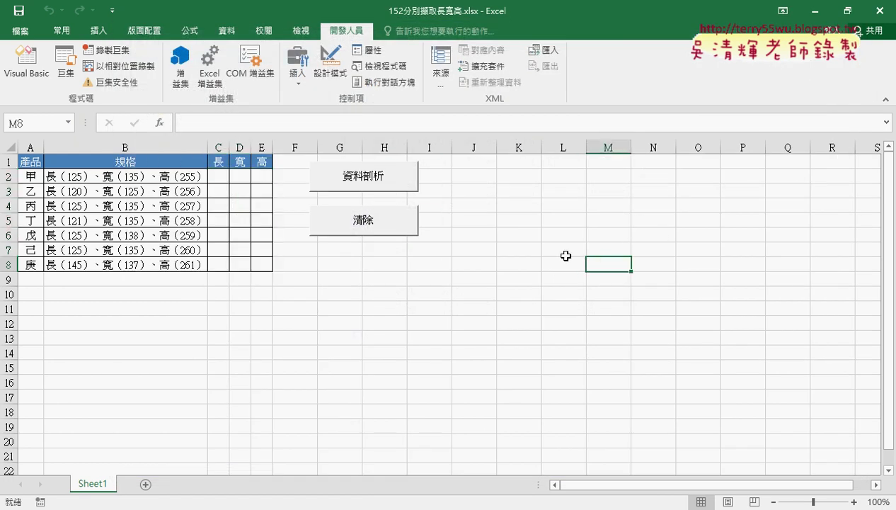
click(366, 184)
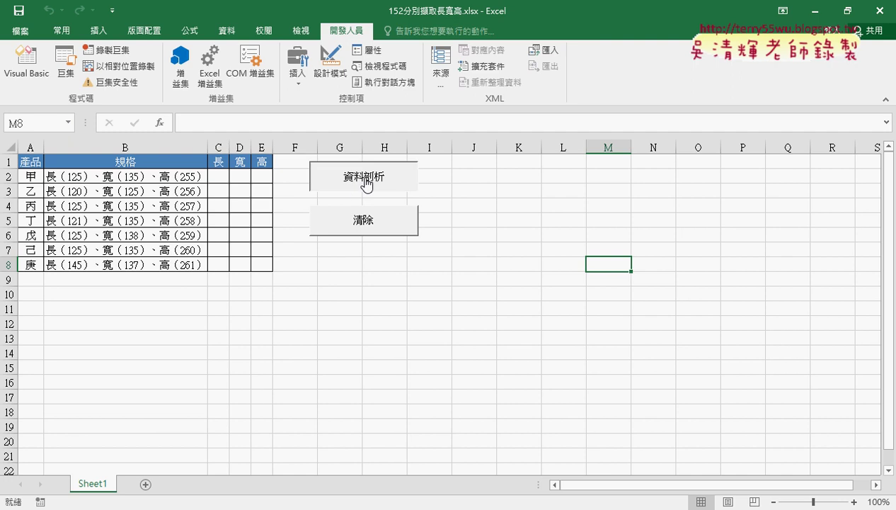
click(370, 214)
click(371, 181)
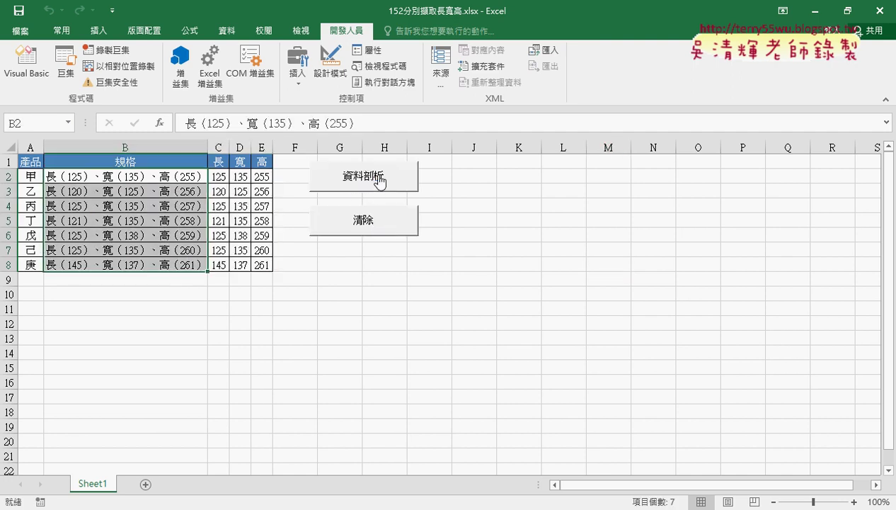
click(373, 215)
click(371, 181)
click(26, 62)
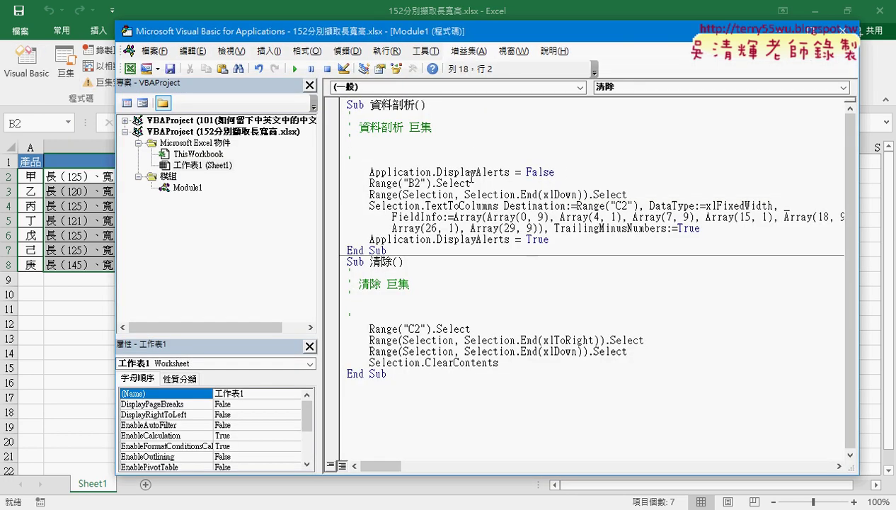
- Select the Application.DisplayAlerts = False line, then switch to the 101(如何留下中英文中的中文) workbook
drag(555, 172, 370, 171)
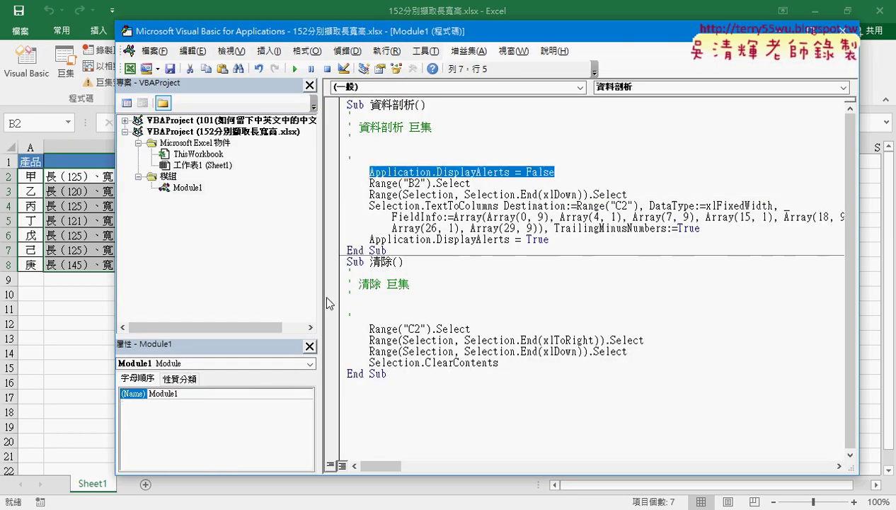
mouse_move(205, 454)
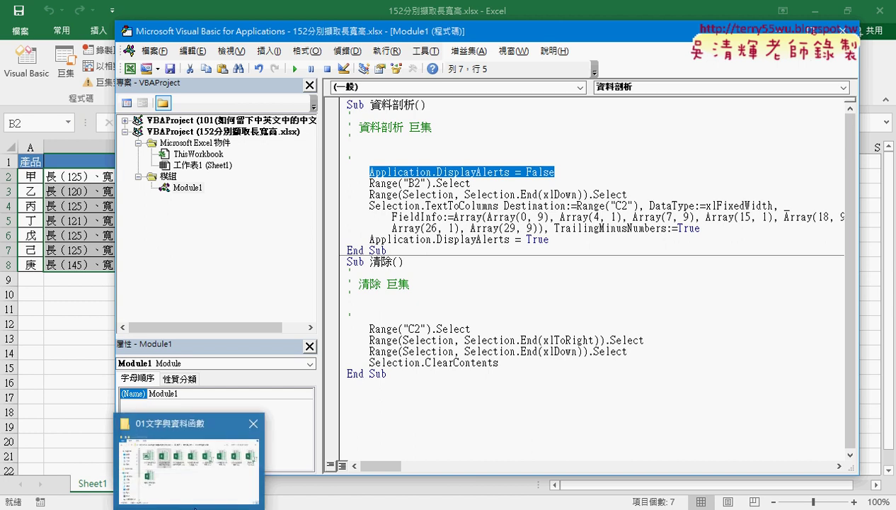
click(204, 475)
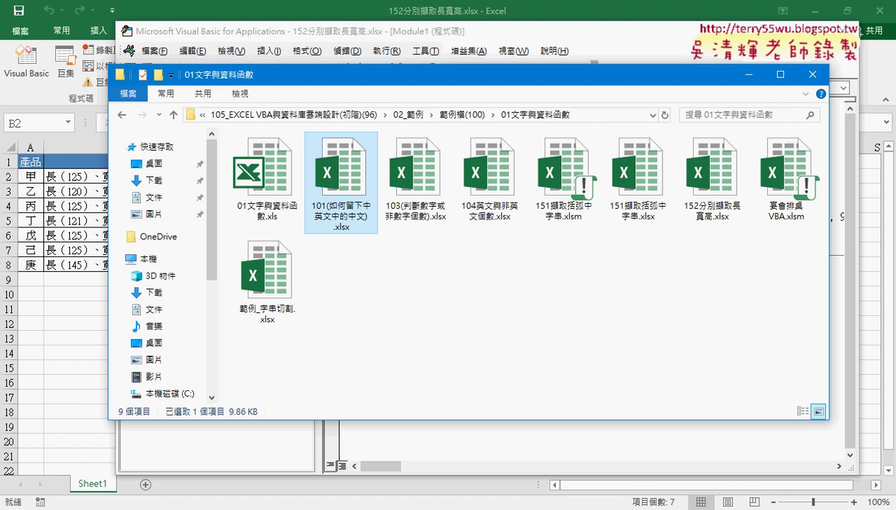
mouse_move(311, 506)
click(287, 478)
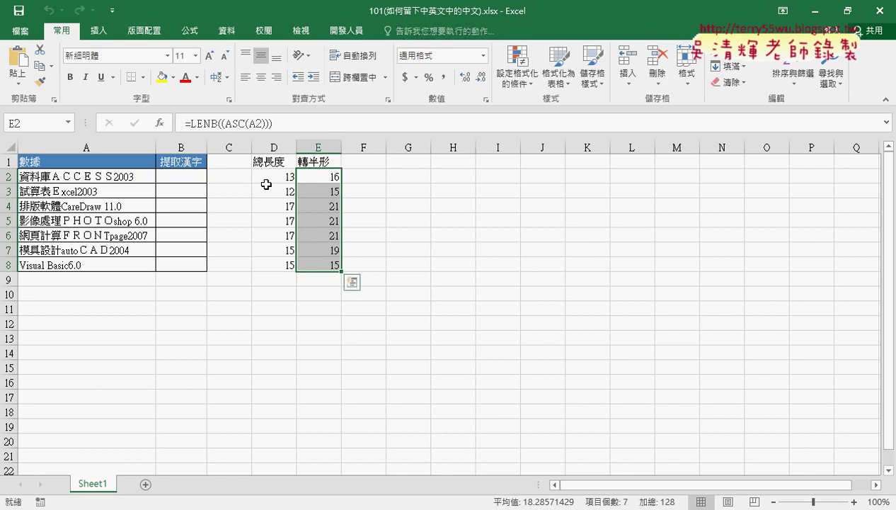
- Inspect D2's =LEN(A2) and E2's =LENB((ASC(A2))) formulas, leaving them unchanged
click(272, 177)
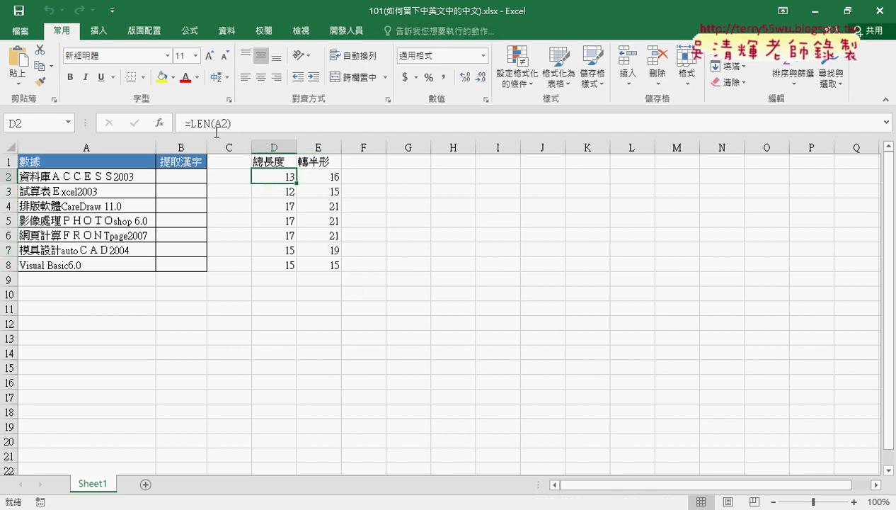
click(330, 178)
drag(219, 123, 189, 123)
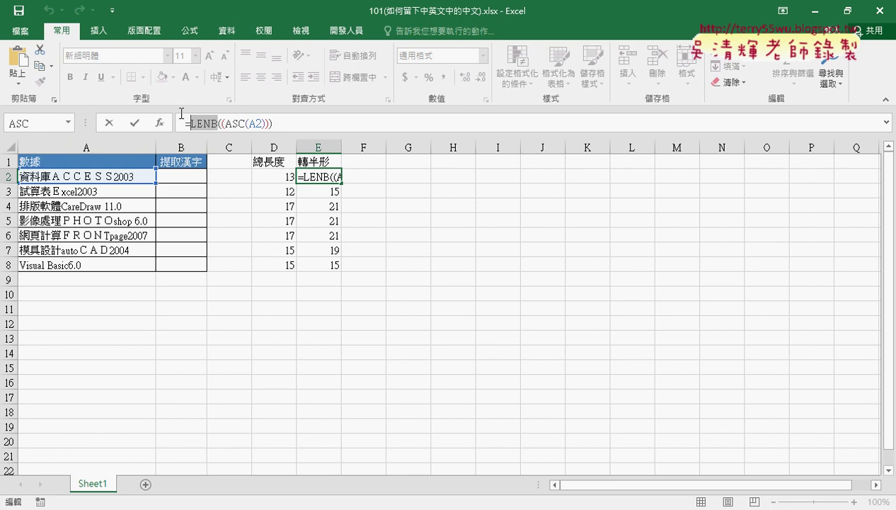
click(109, 122)
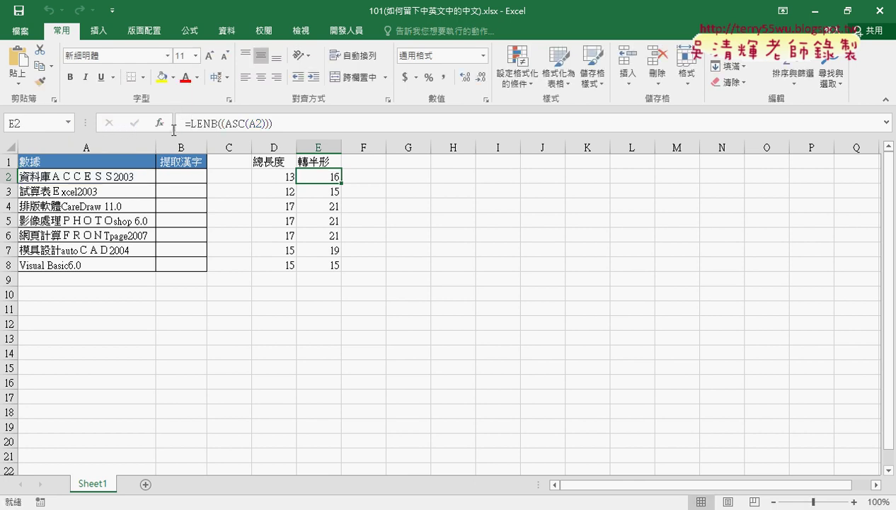
click(288, 174)
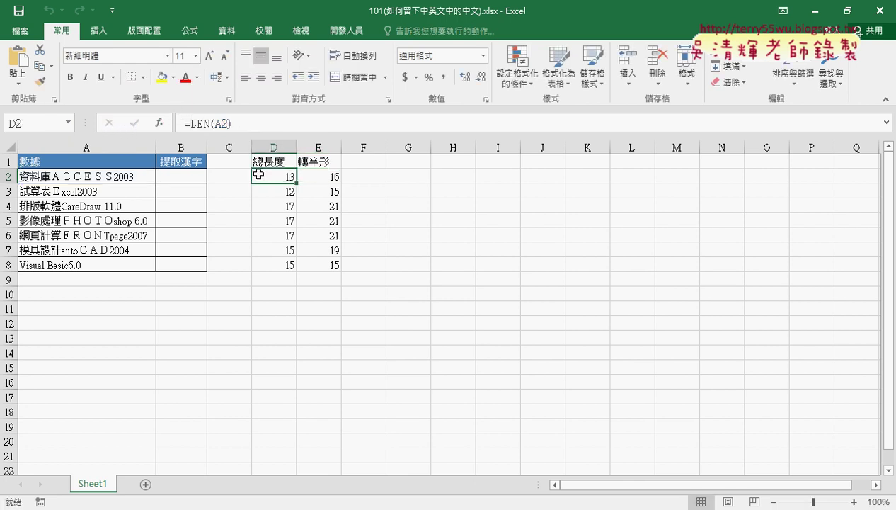
- Compare both length formulas against A2's mixed text, then bring the 01文字與資料函數 folder window forward
click(324, 176)
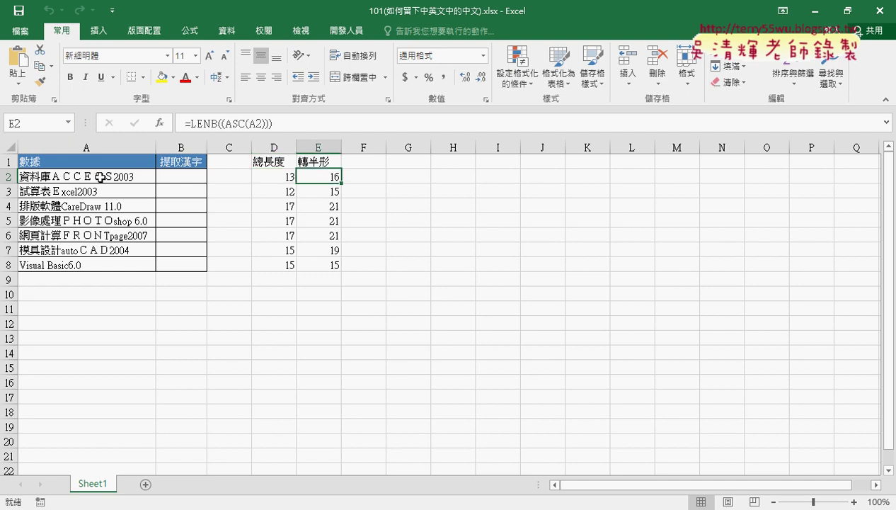
click(44, 179)
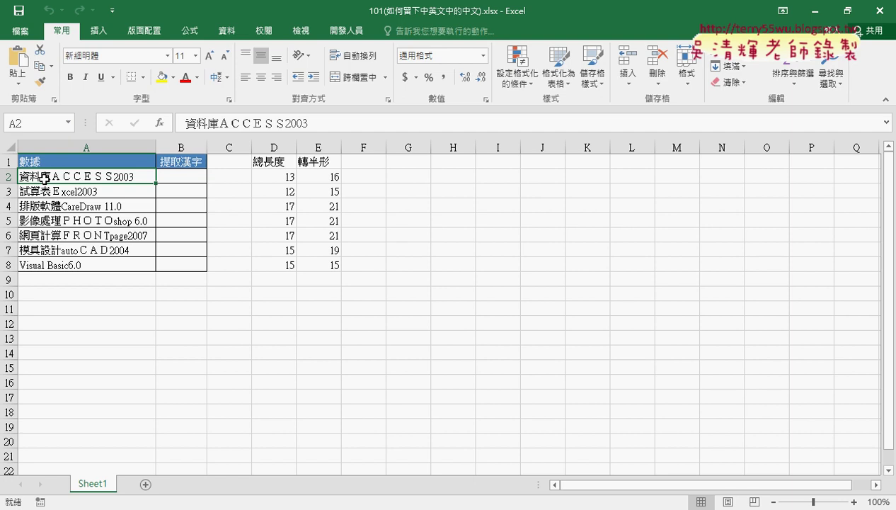
click(331, 178)
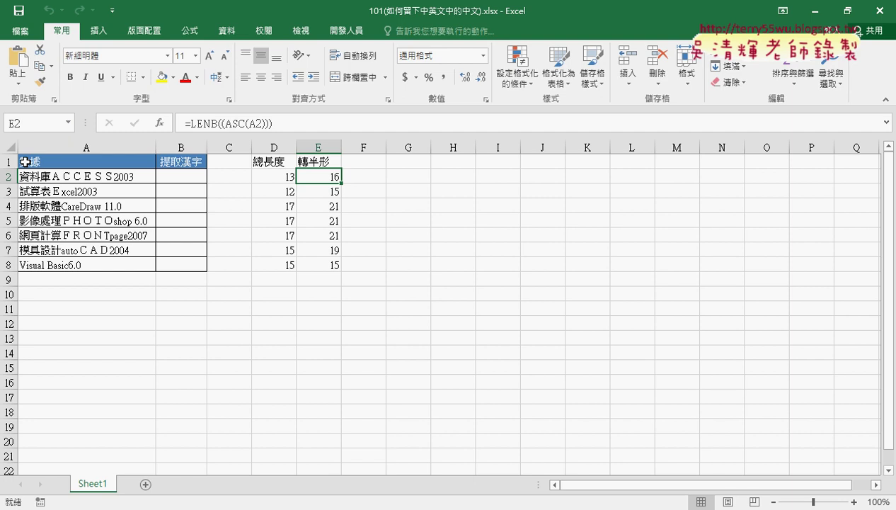
click(274, 177)
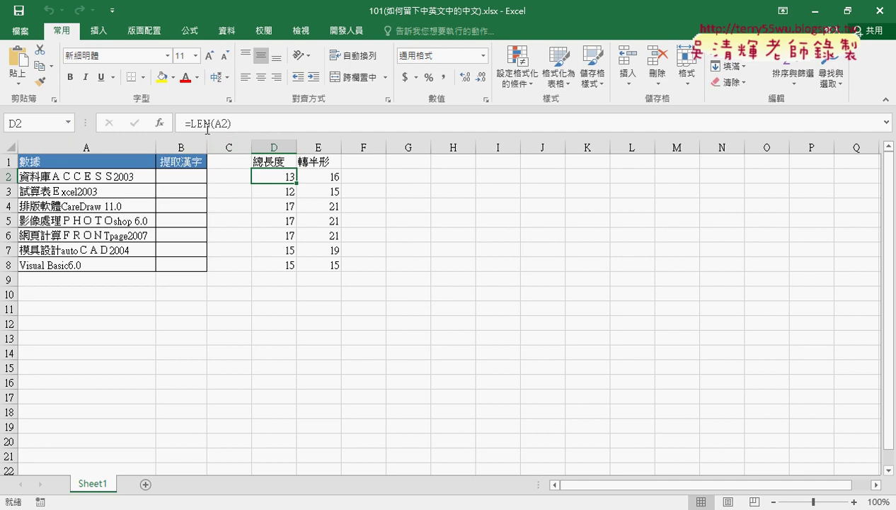
click(322, 179)
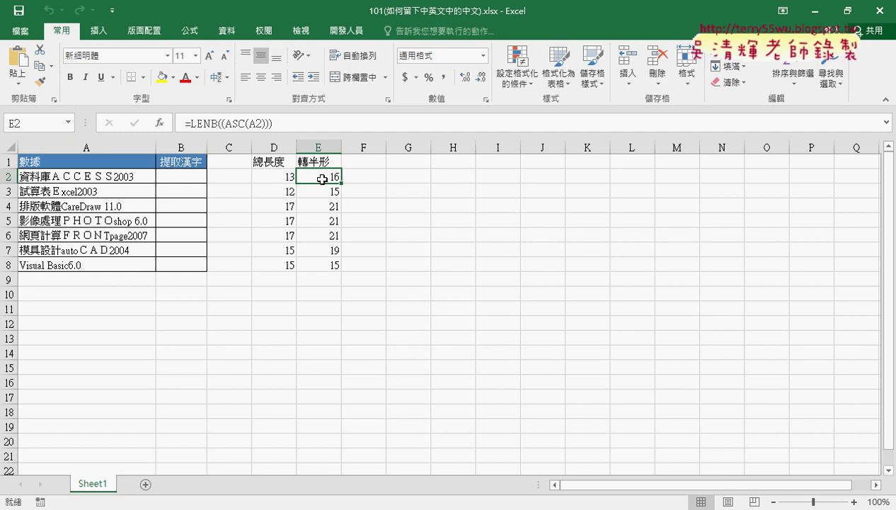
click(218, 508)
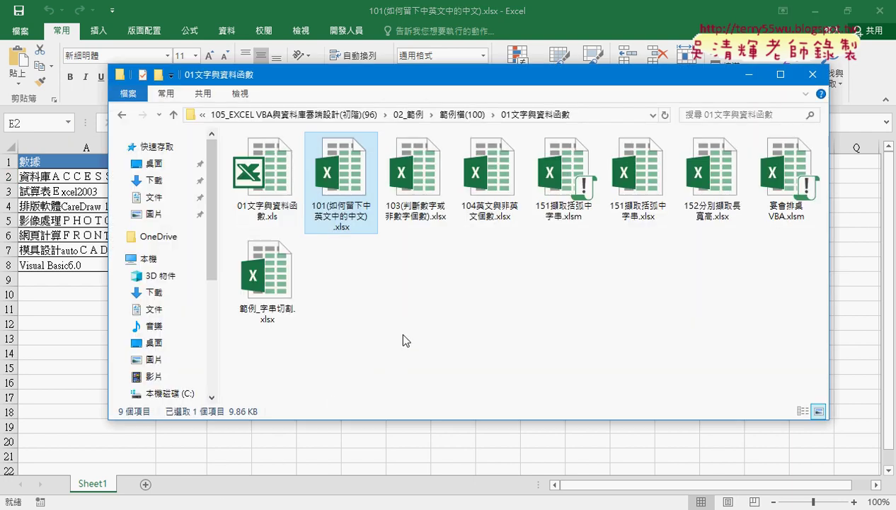
- Go up to 範例檔(100), open the 02邏輯函數 folder, and make the window narrower
click(467, 114)
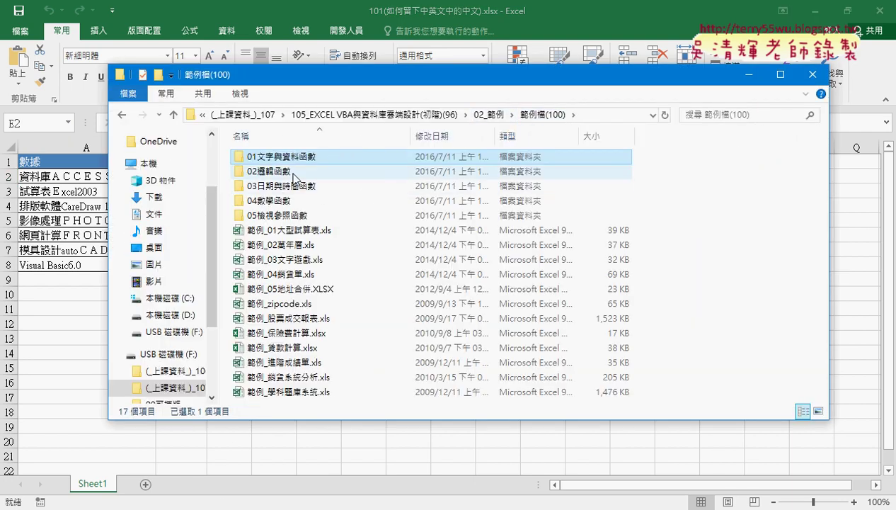
double_click(281, 171)
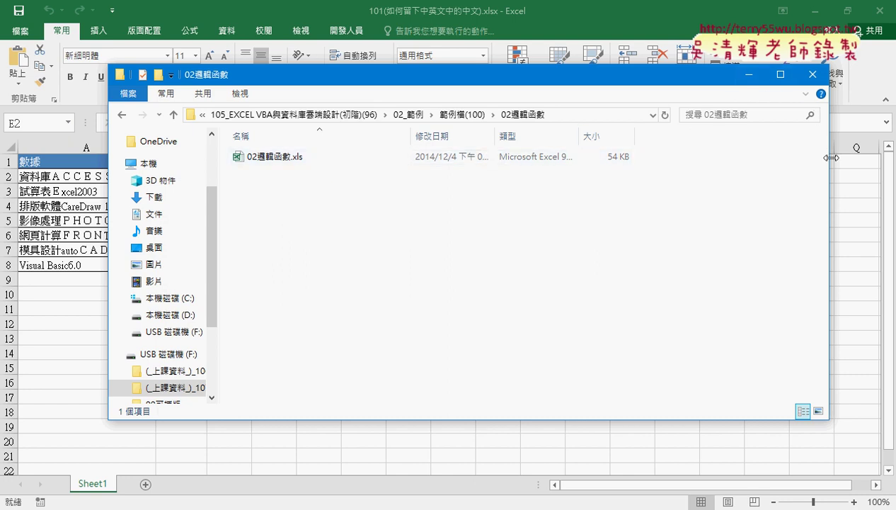
drag(831, 157, 694, 156)
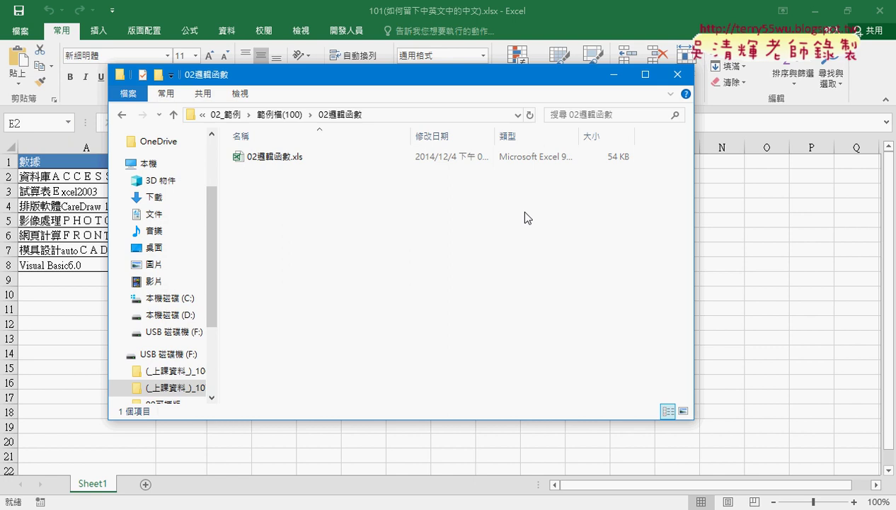
- Close the folder window, then save and close the 101(如何留下中英文中的中文) workbook
click(678, 74)
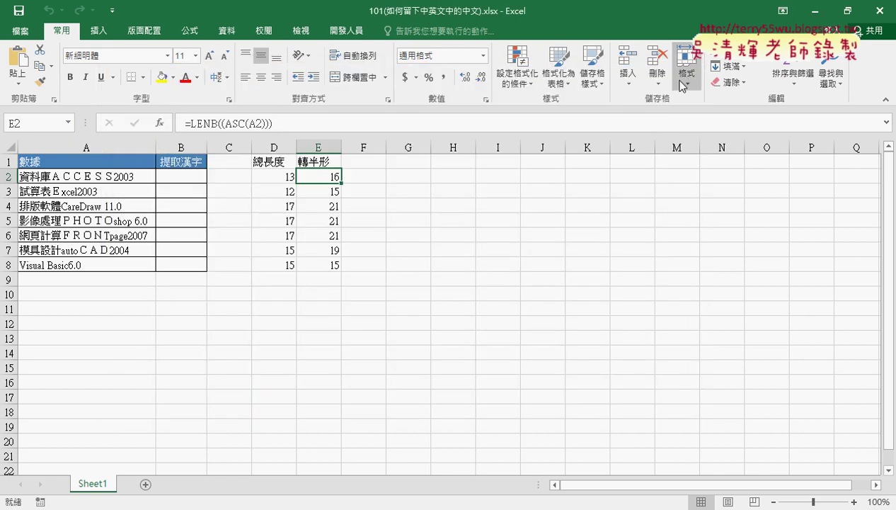
click(881, 11)
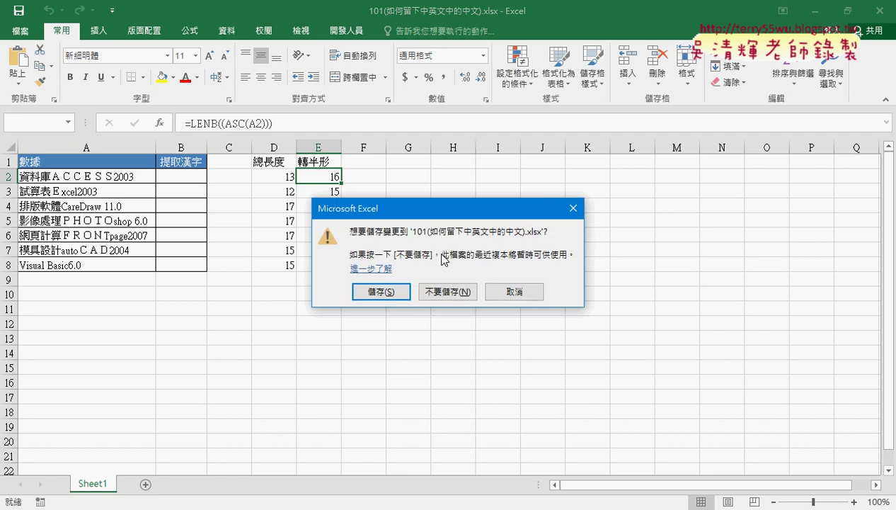
click(390, 292)
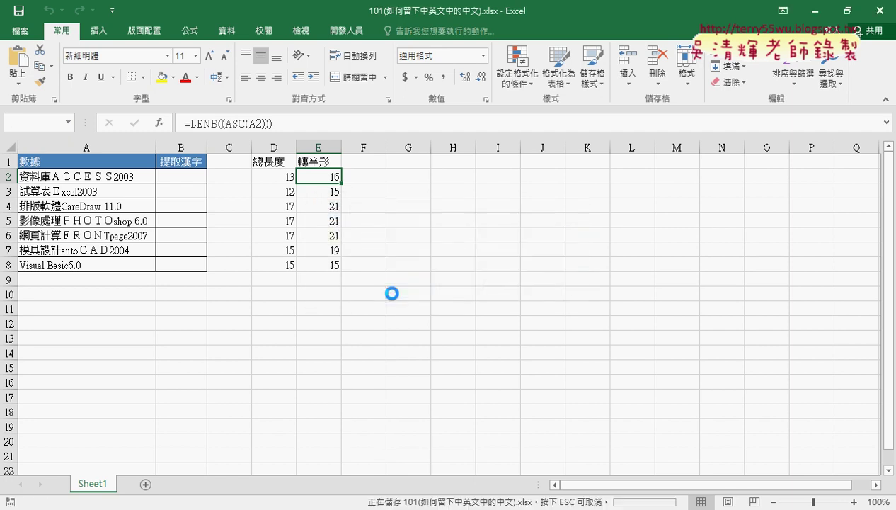
- Close 152分別擷取長寬高, keeping its macros by choosing the macro-enabled .xlsm file type
click(881, 10)
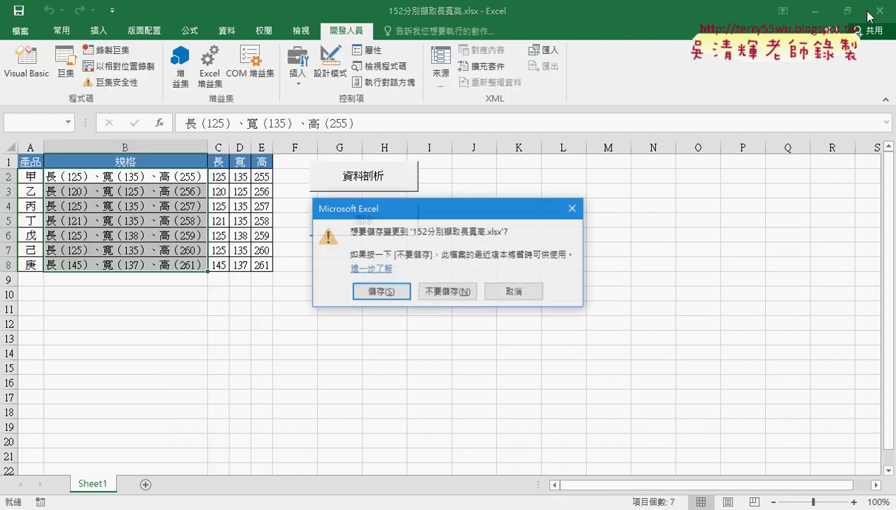
click(362, 299)
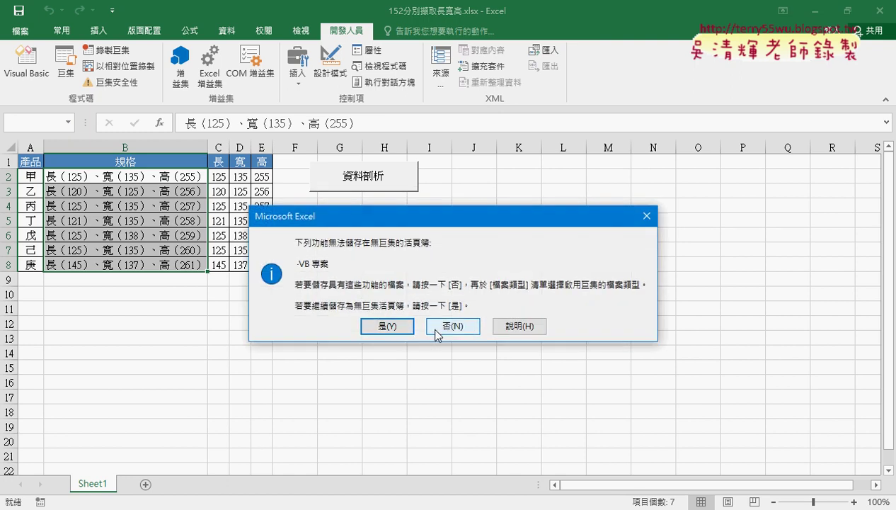
click(447, 327)
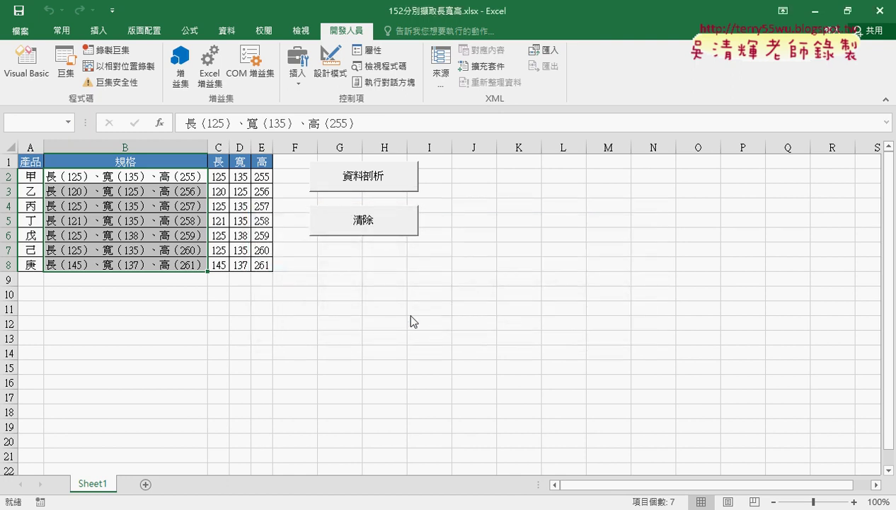
click(417, 264)
- Save 152分別擷取長寬高.xlsm, then view the 東吳EXCEL VBA group's pending join requests in Google Groups
click(416, 288)
click(560, 337)
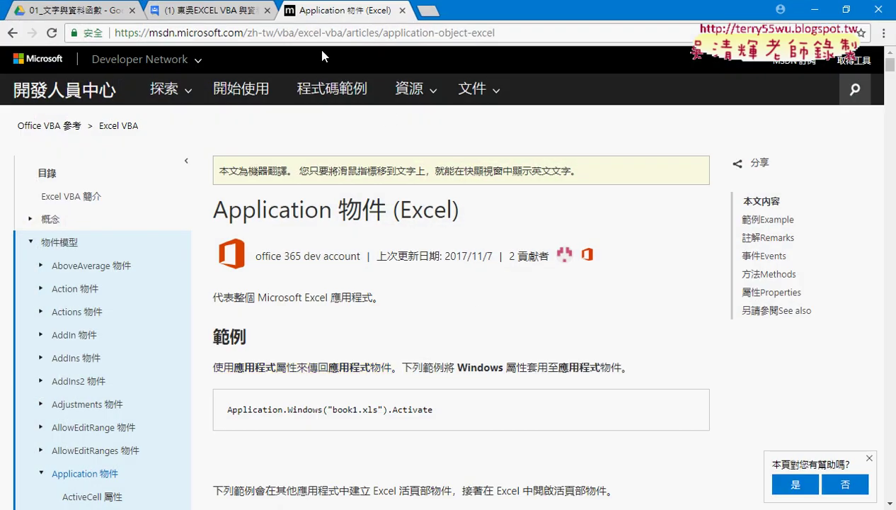
click(216, 13)
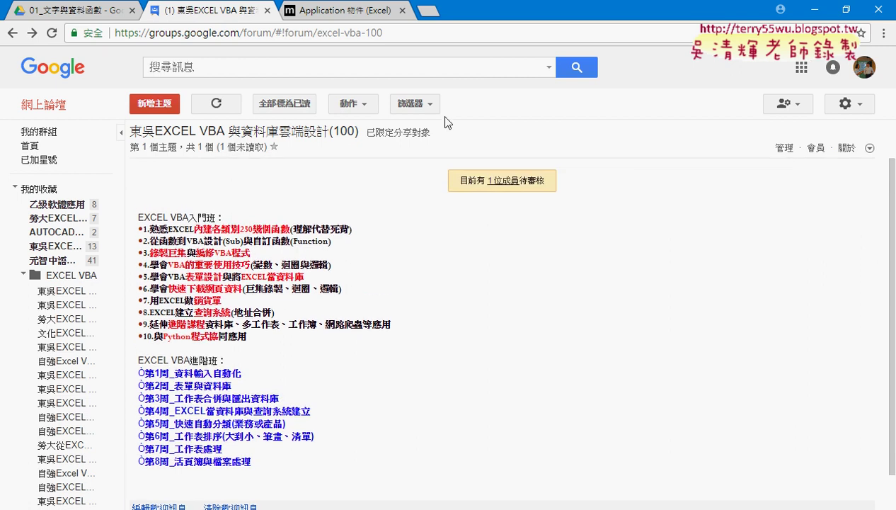
click(528, 152)
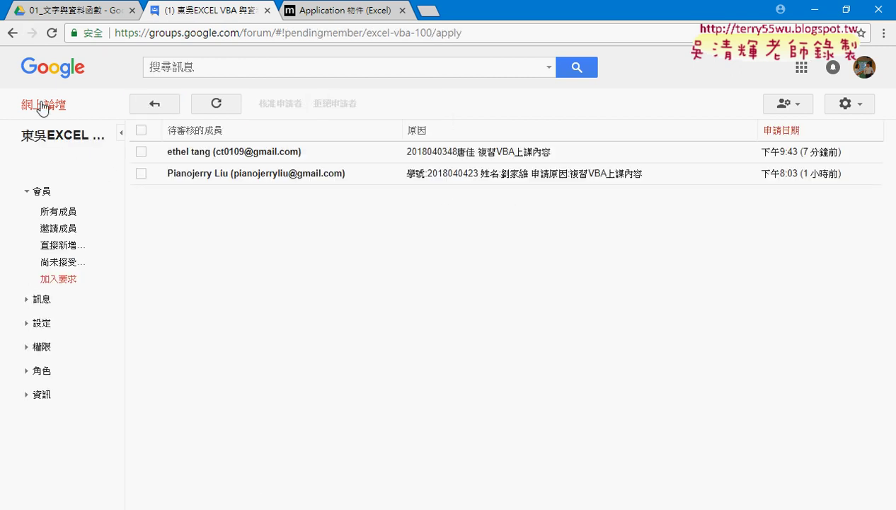